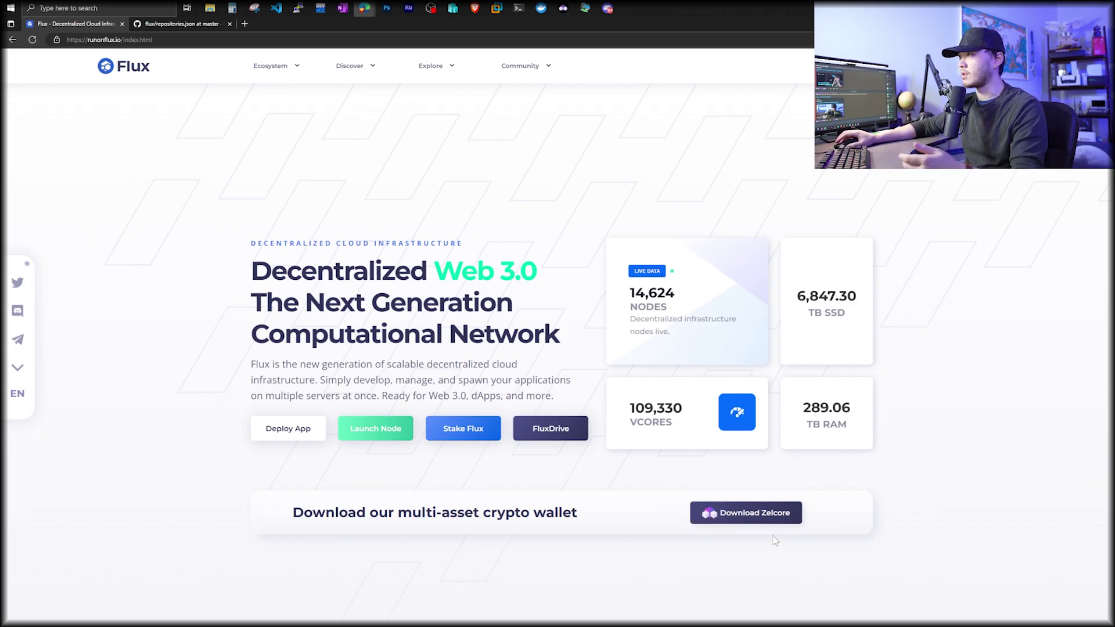
Go to the FluxOS page under Ecosystem and launch the FluxOS dashboard in a new tab.
mouse_move(306, 87)
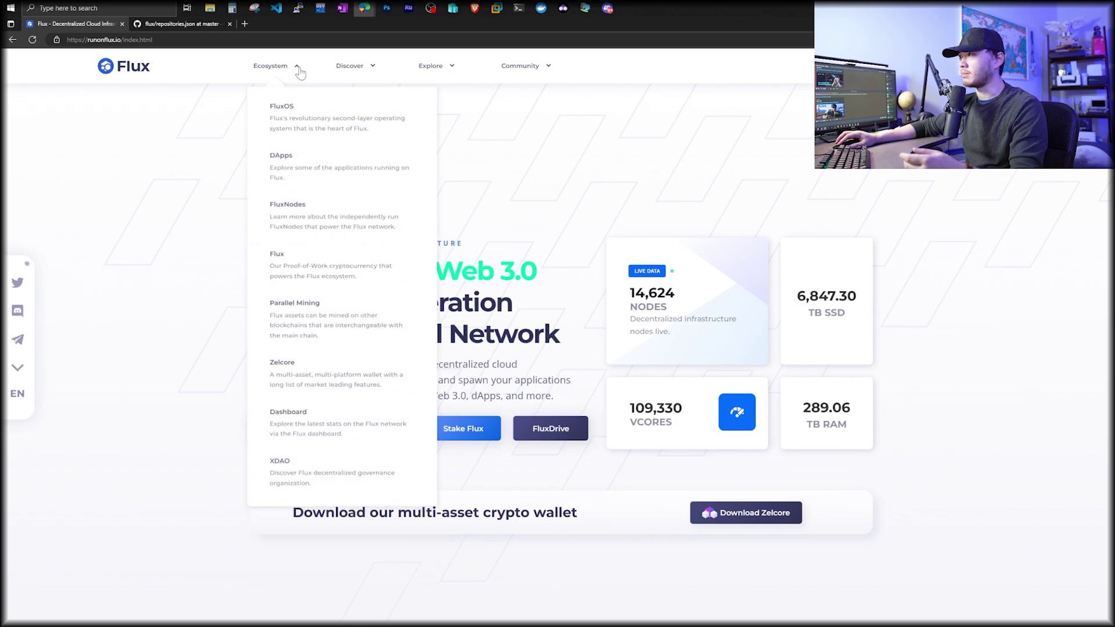
click(290, 118)
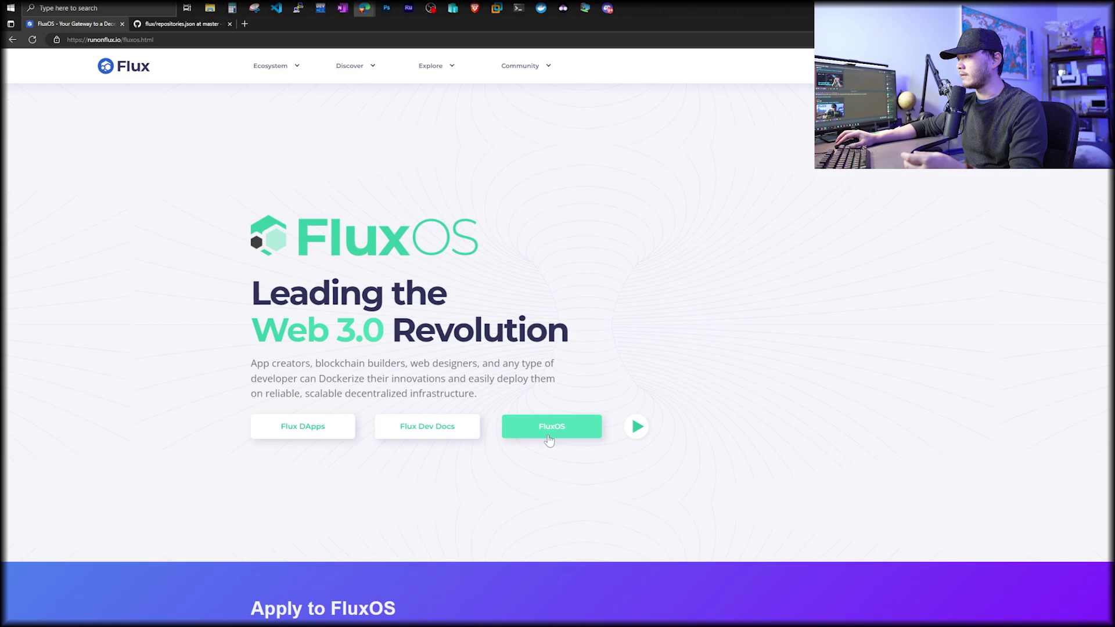
click(562, 432)
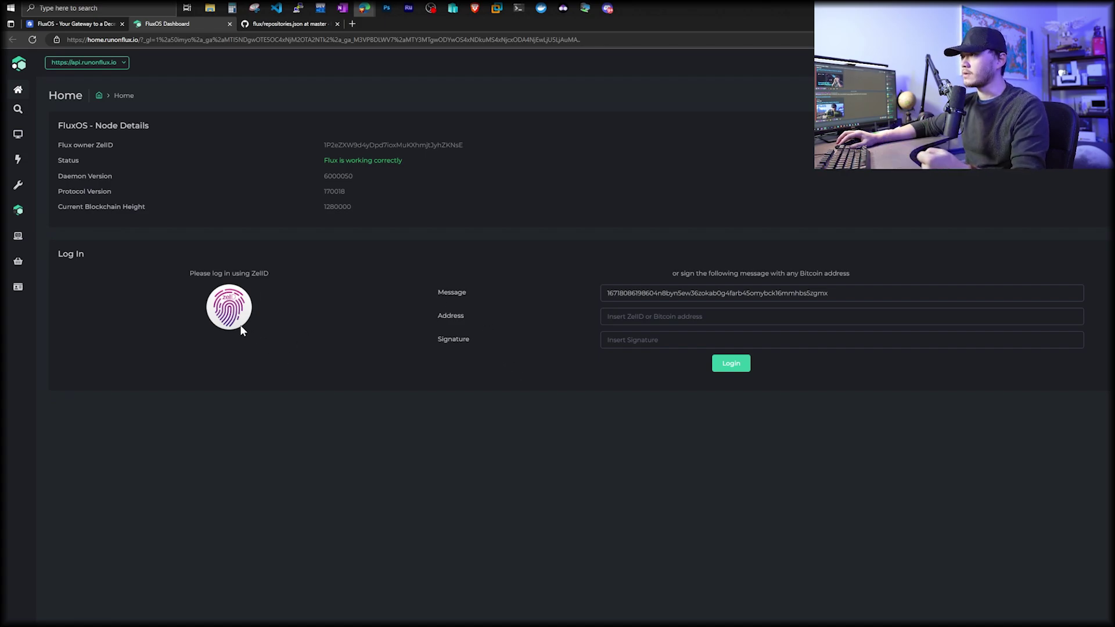
Log in to FluxOS with ZelID through Zelcore and expand the Apps section in the sidebar.
click(228, 316)
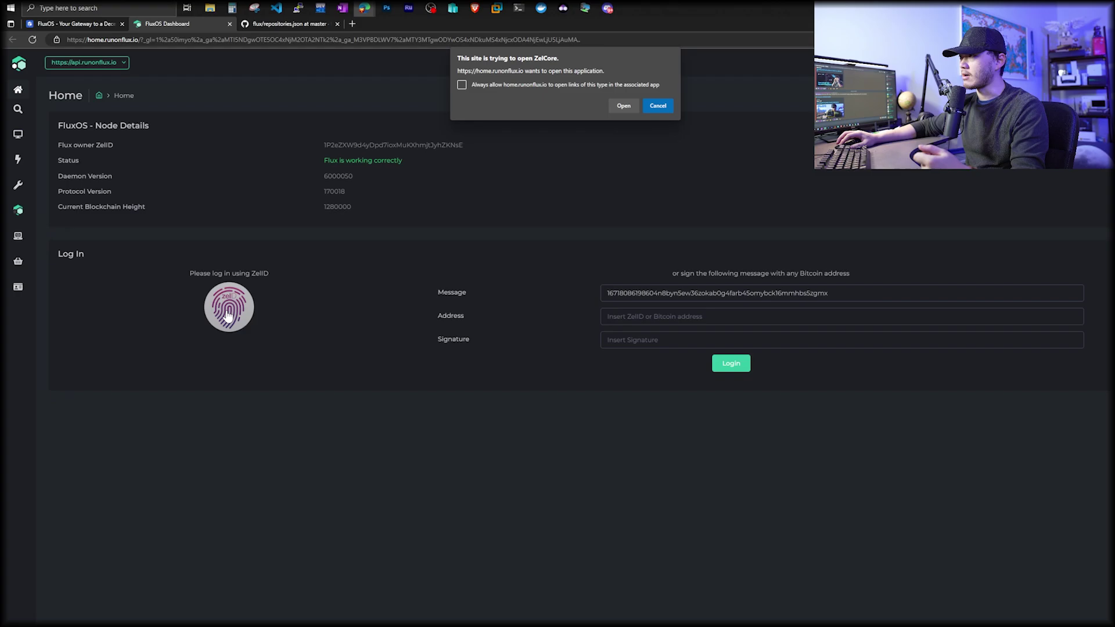
click(622, 107)
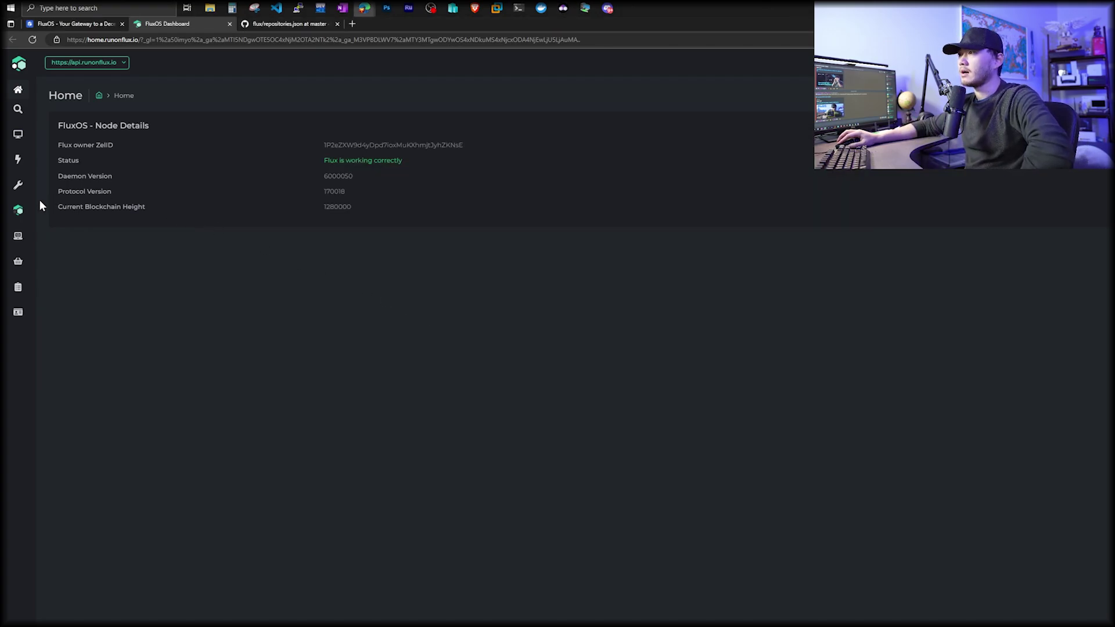
mouse_move(58, 176)
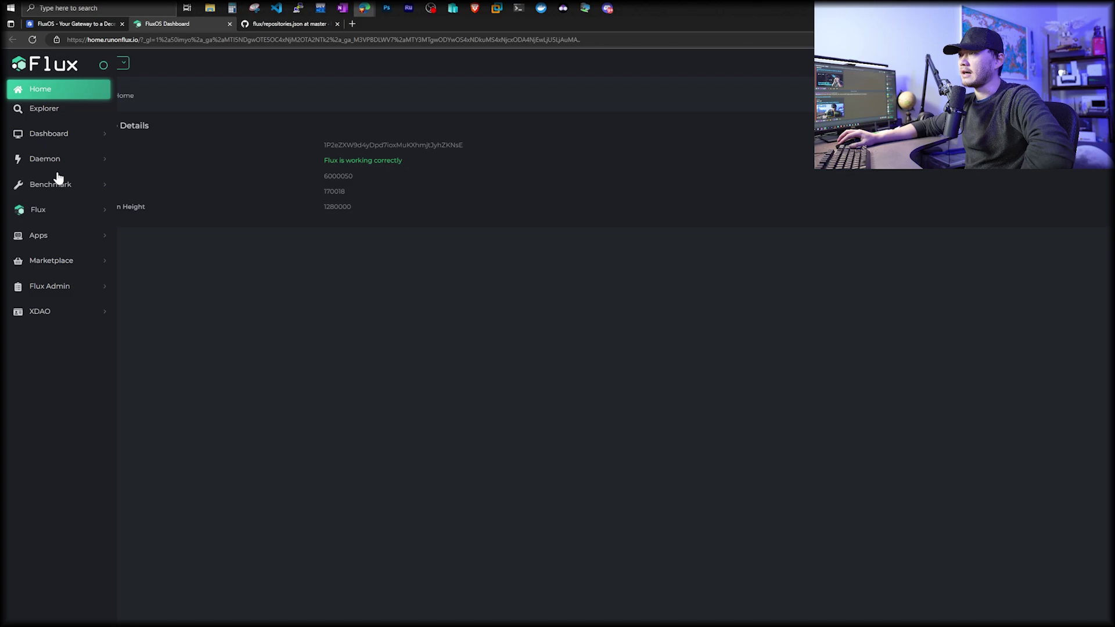
click(67, 243)
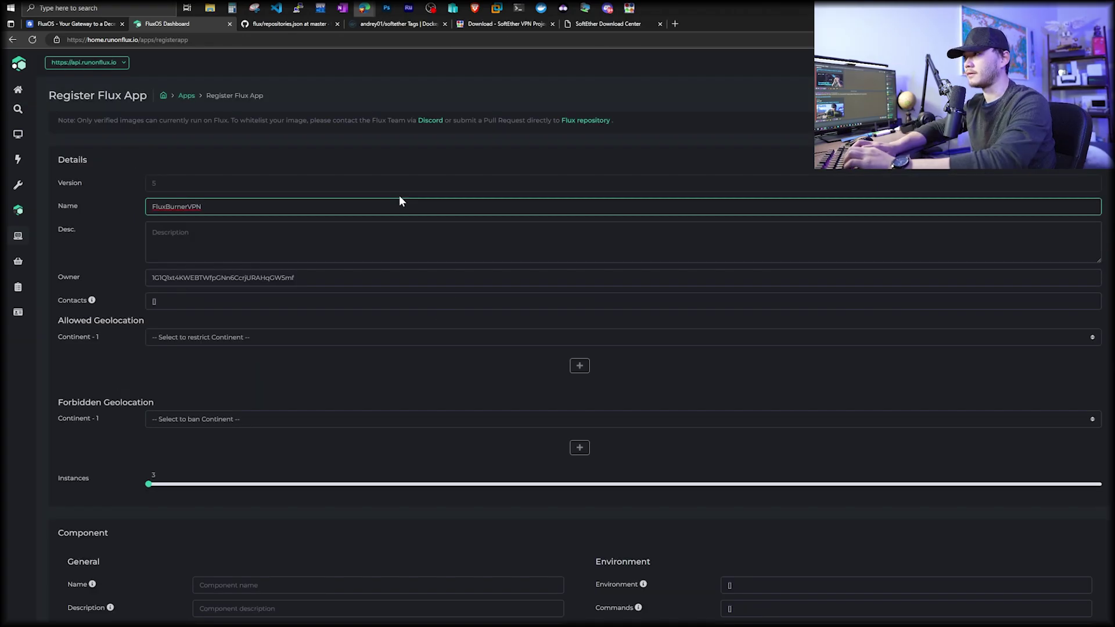
Describe the app as 'this is a vpn' and allow only North America, United States, Texas.
click(357, 224)
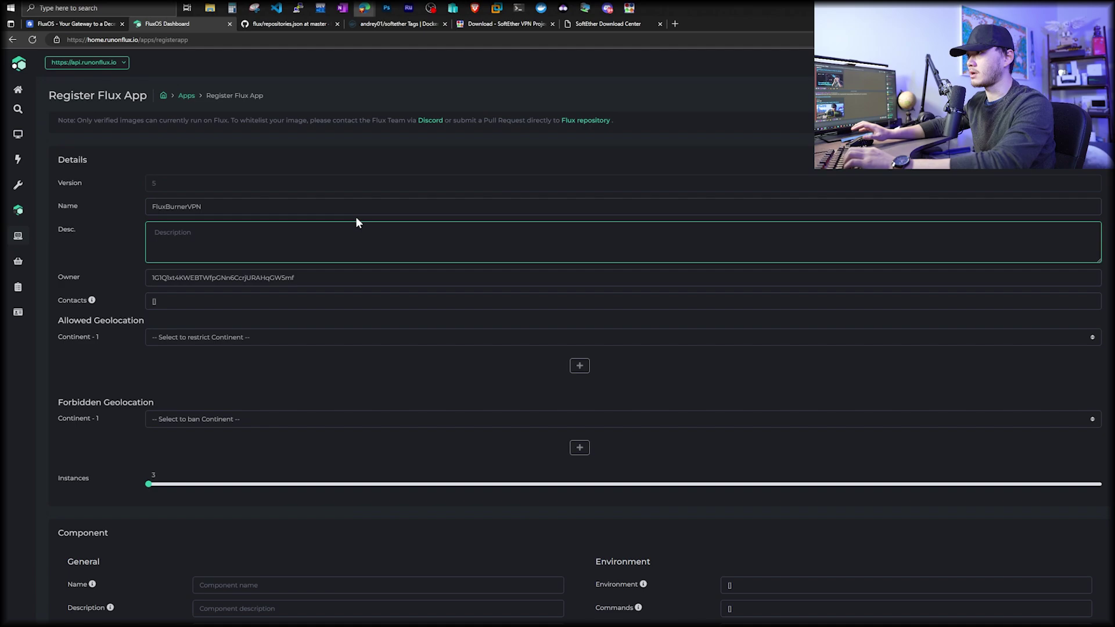
text(this is a )
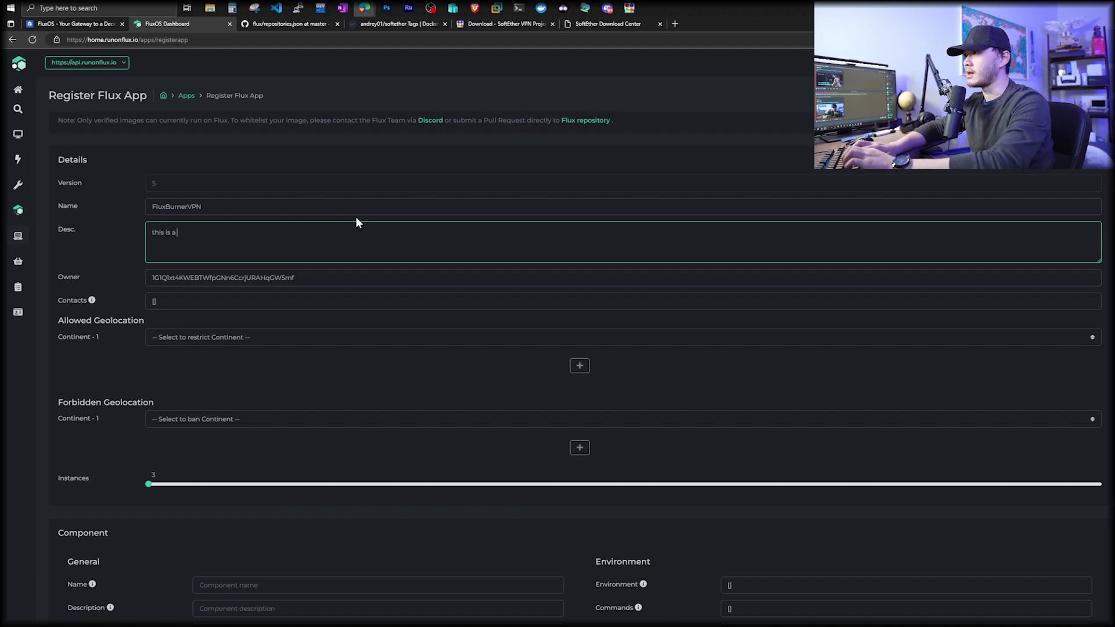
text(vpn)
click(460, 339)
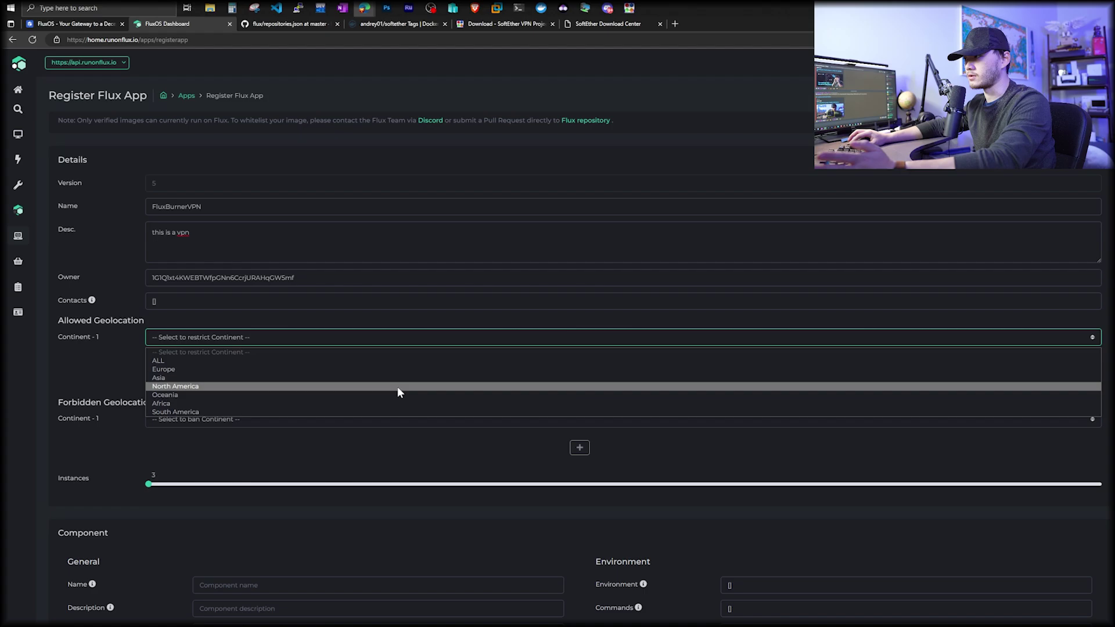
click(398, 387)
click(363, 363)
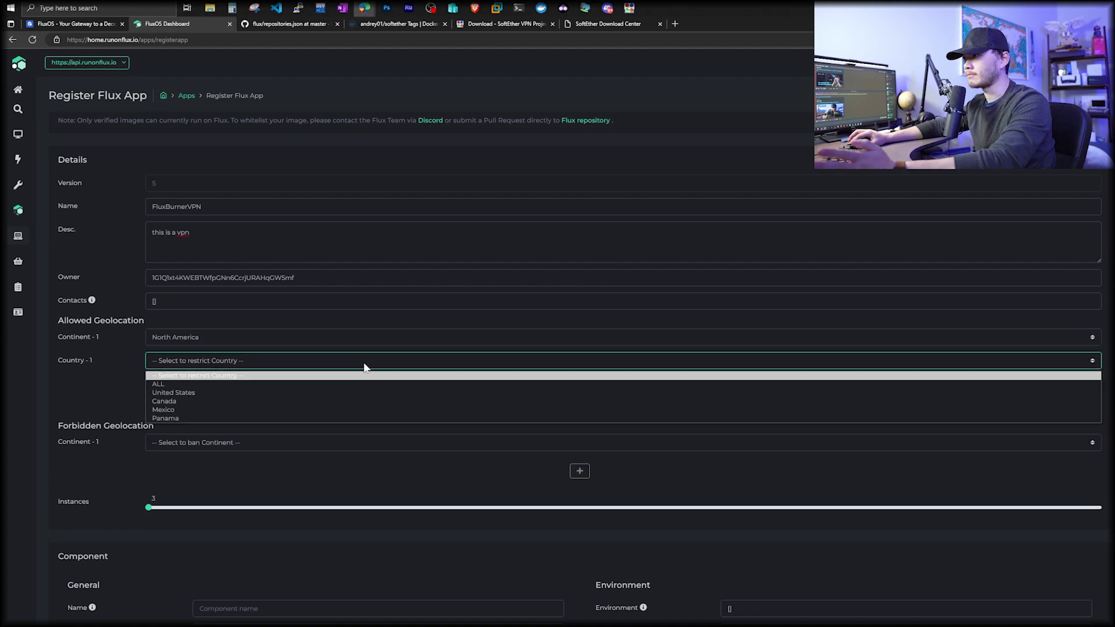
click(340, 391)
click(336, 386)
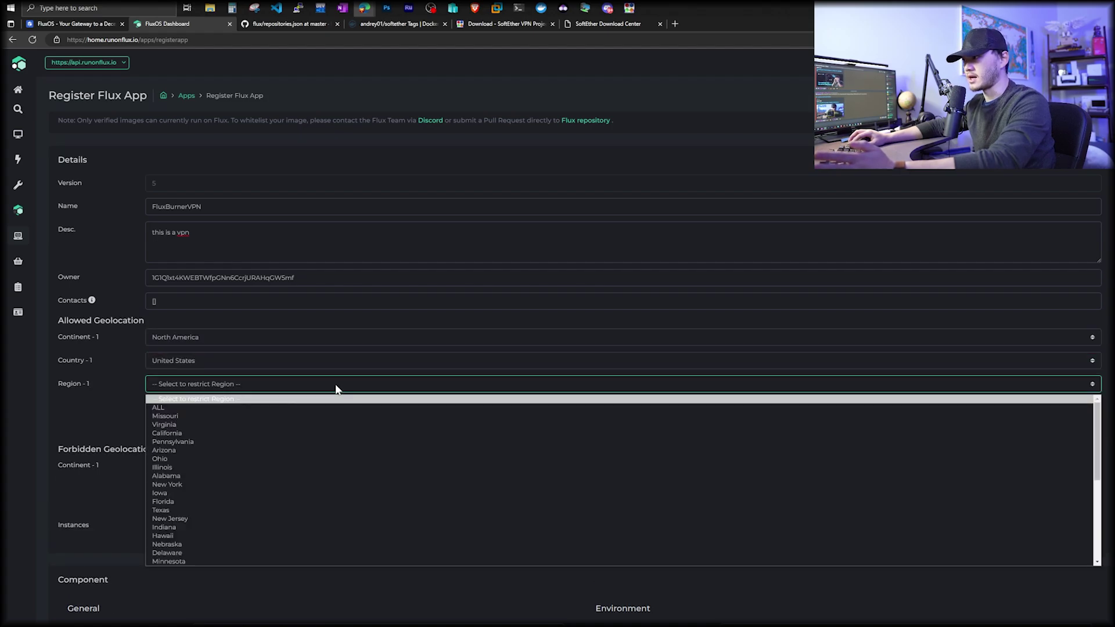
click(304, 510)
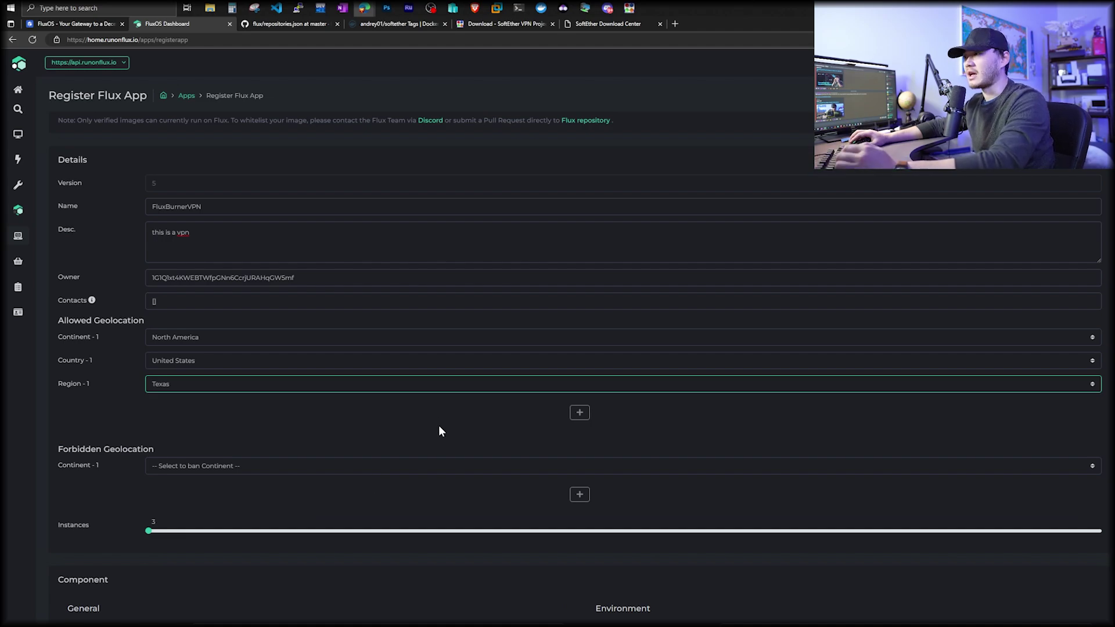
Leave the forbidden continents unset.
scroll(404, 346, down, 2)
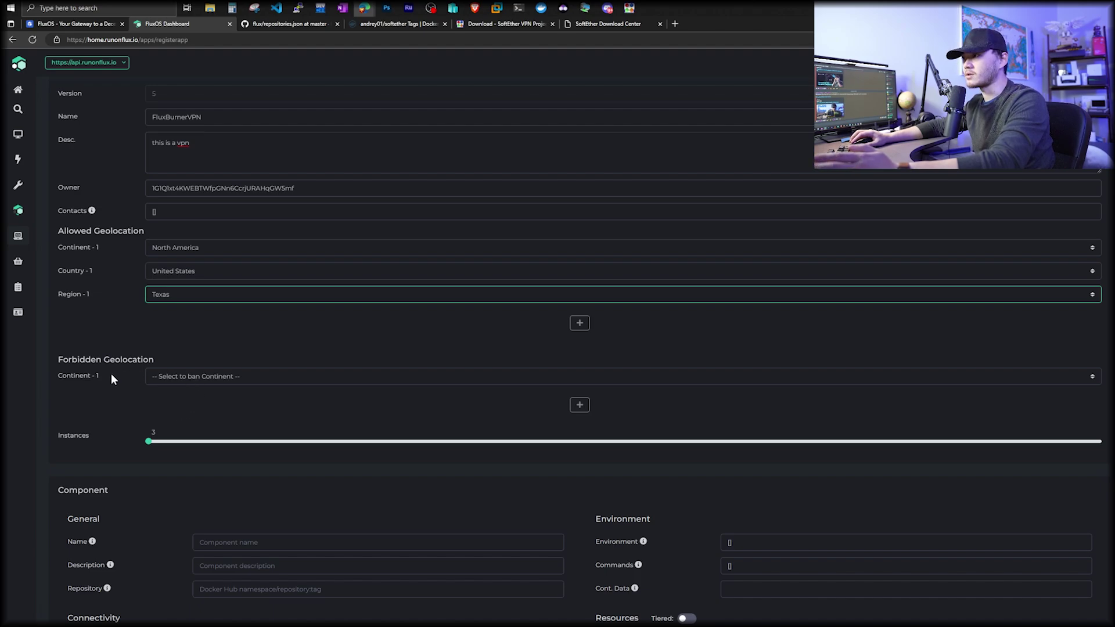
click(214, 374)
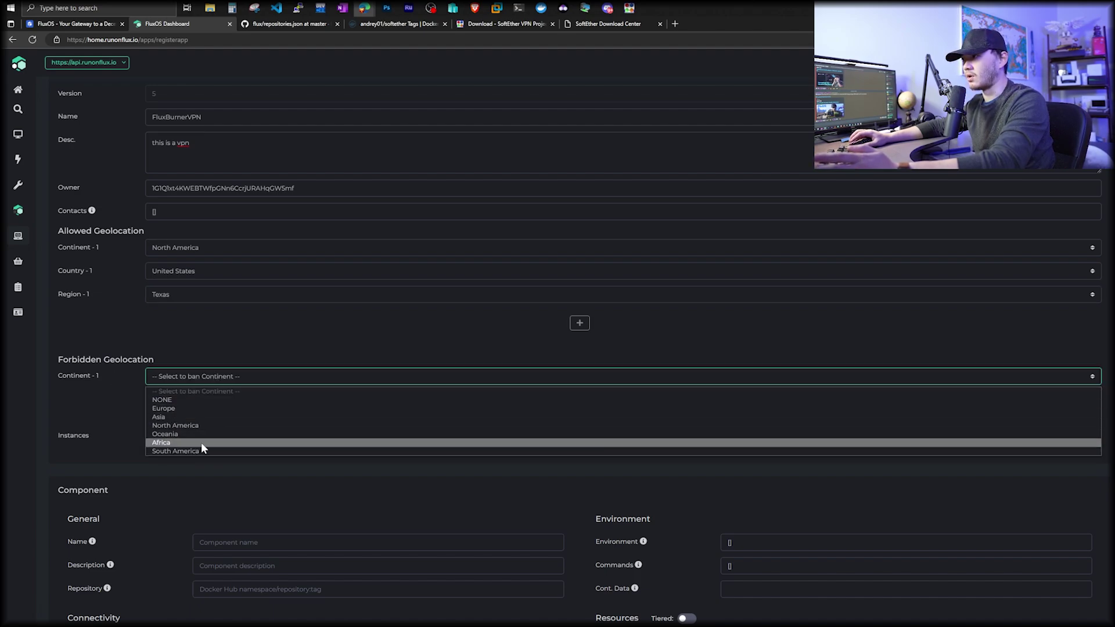
click(102, 403)
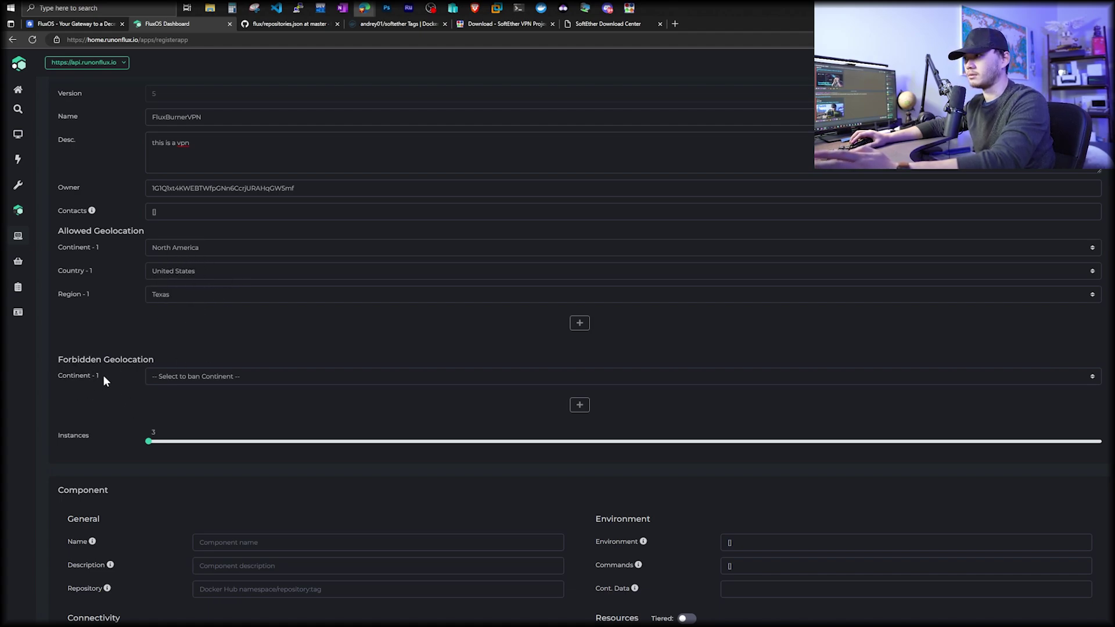
scroll(313, 403, down, 2)
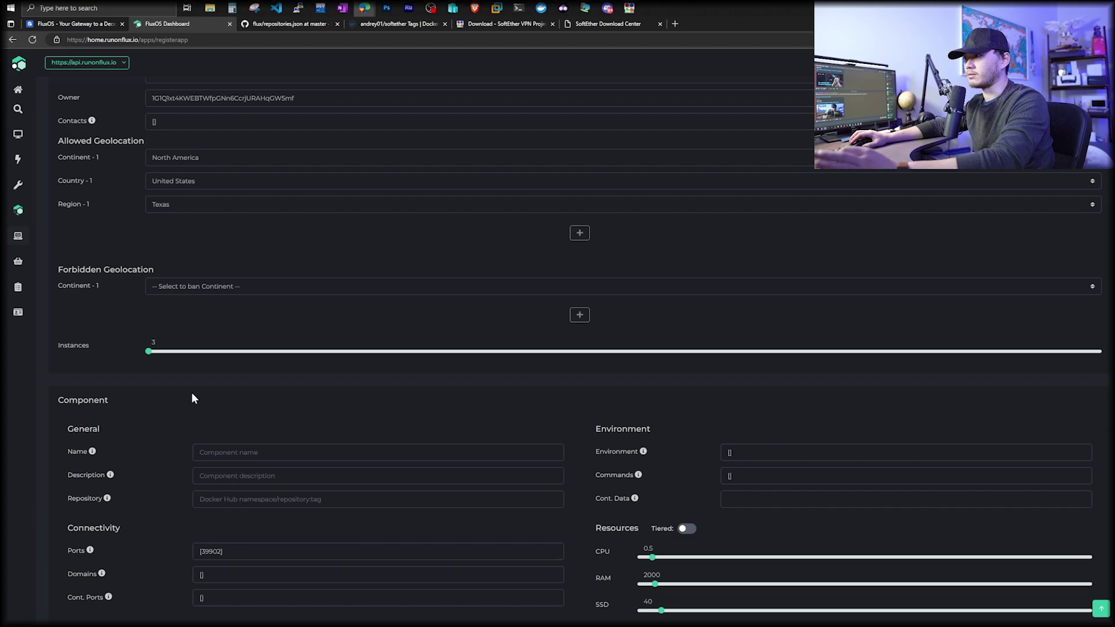
Name the component fluxburnervpn with the description 'vpn'.
scroll(194, 398, down, 2)
click(232, 344)
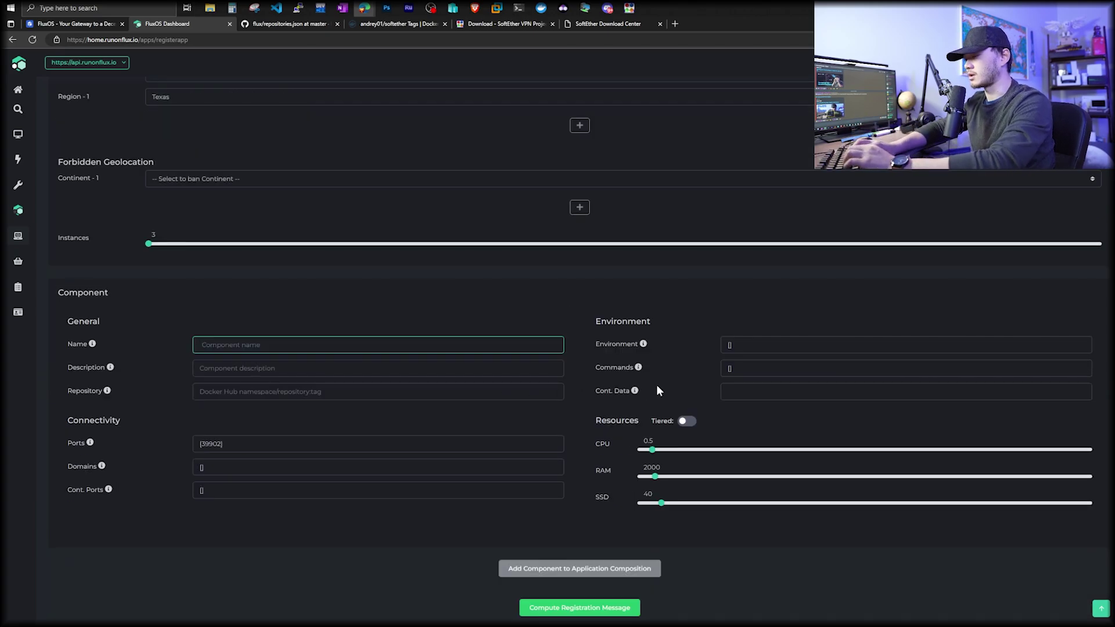
text(fluxbur)
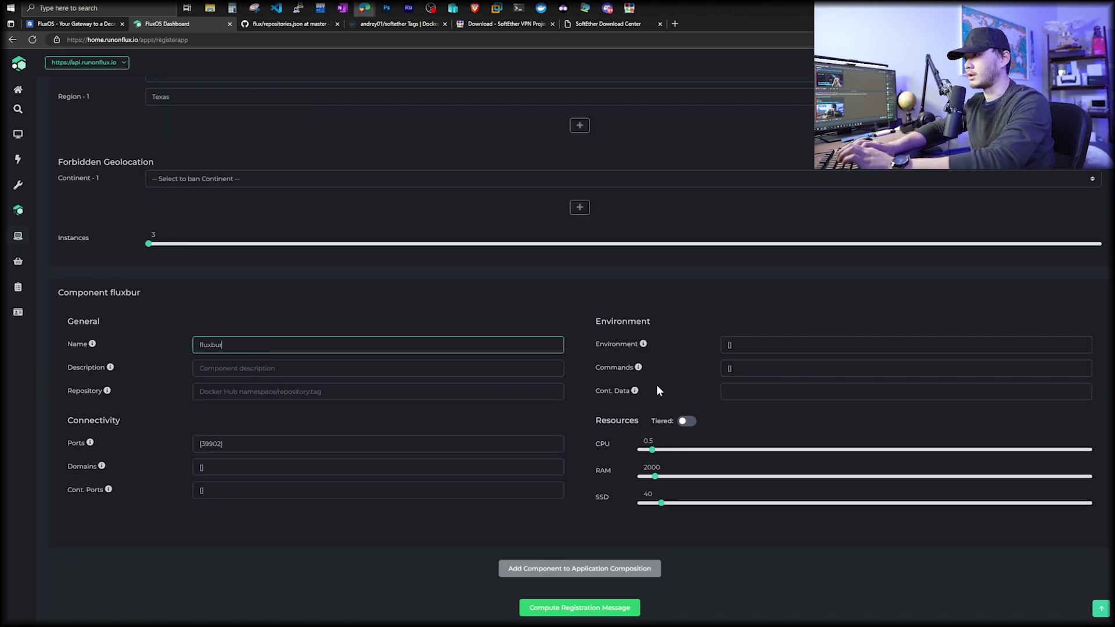
text(nervpn)
key(Tab)
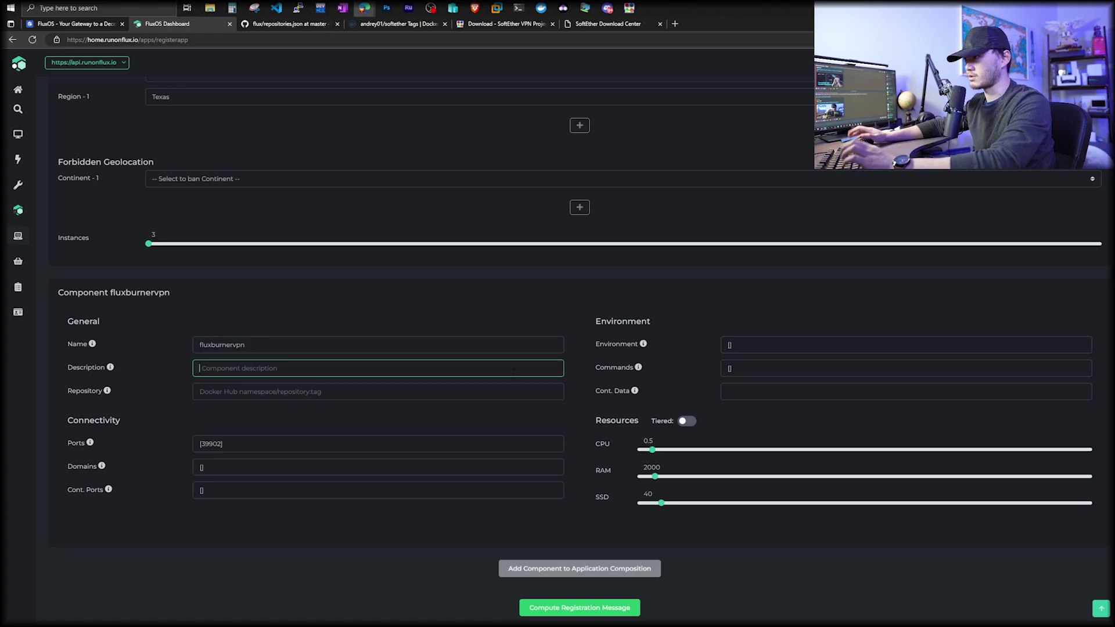
text(vpn)
key(Tab)
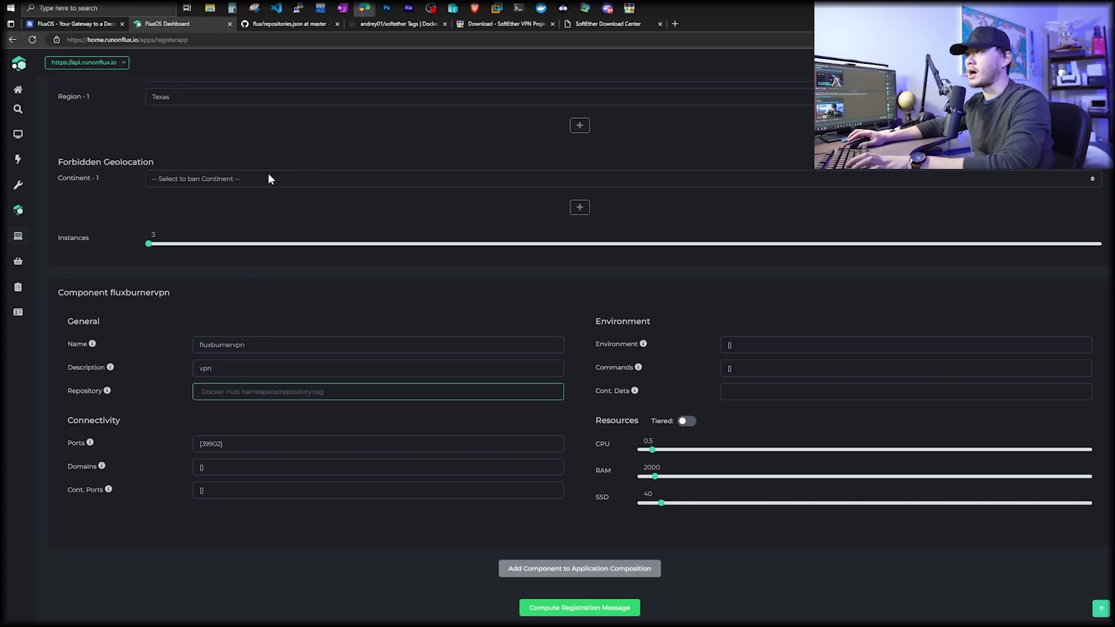
Paste andrey01/softether from Docker Hub into Repository and copy the 4.38-9760-2 tag.
click(394, 26)
drag(344, 138, 441, 152)
key(ctrl+c)
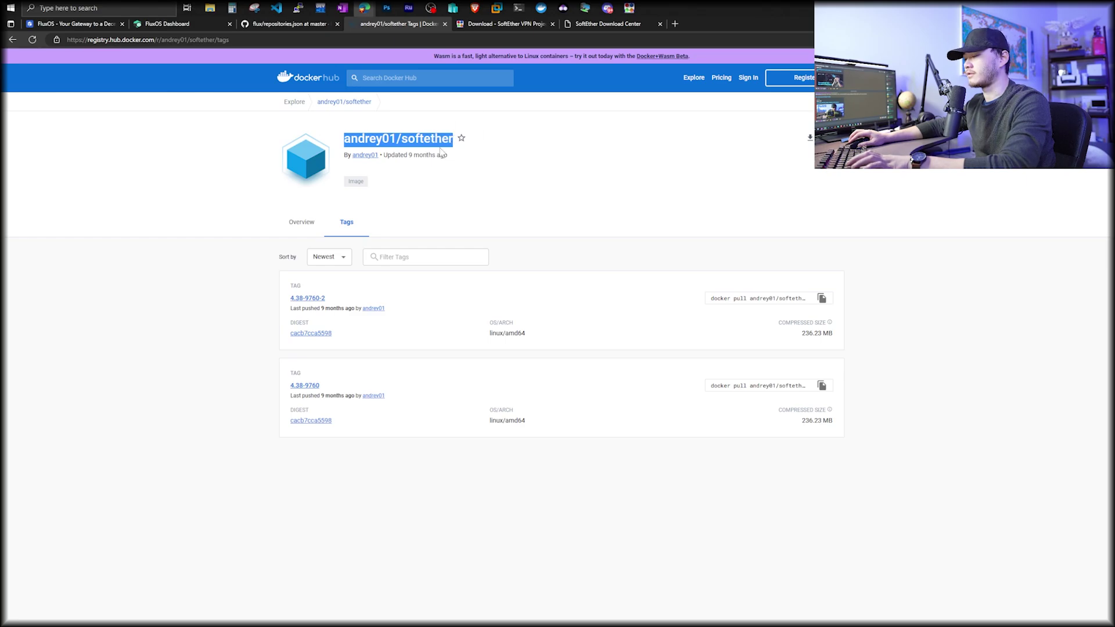
click(176, 26)
key(ctrl+v)
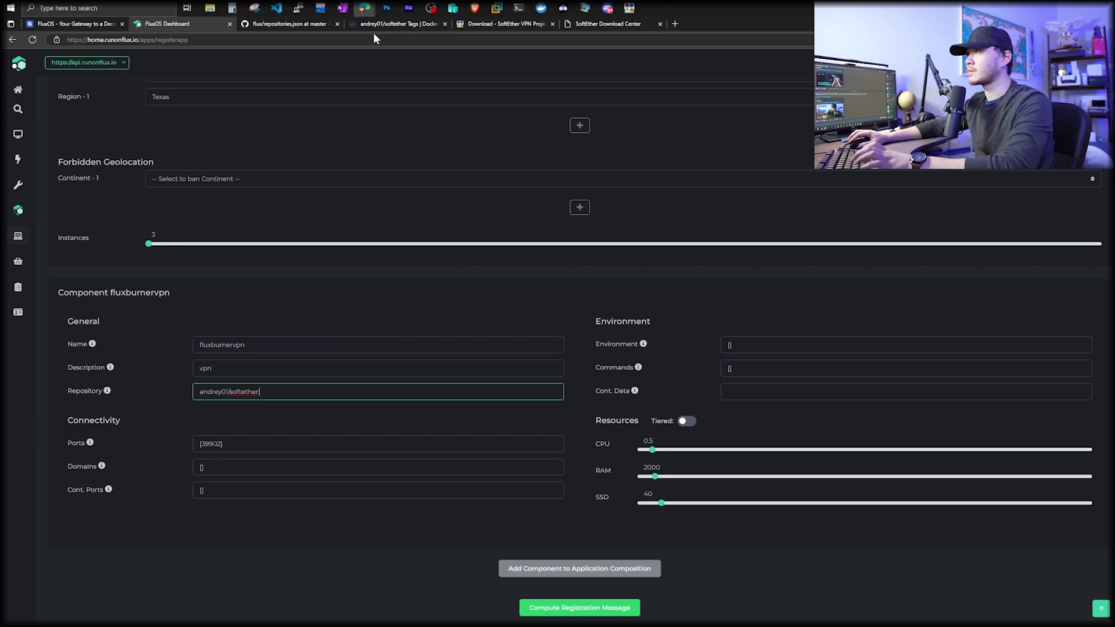
click(387, 23)
click(452, 136)
triple_click(452, 135)
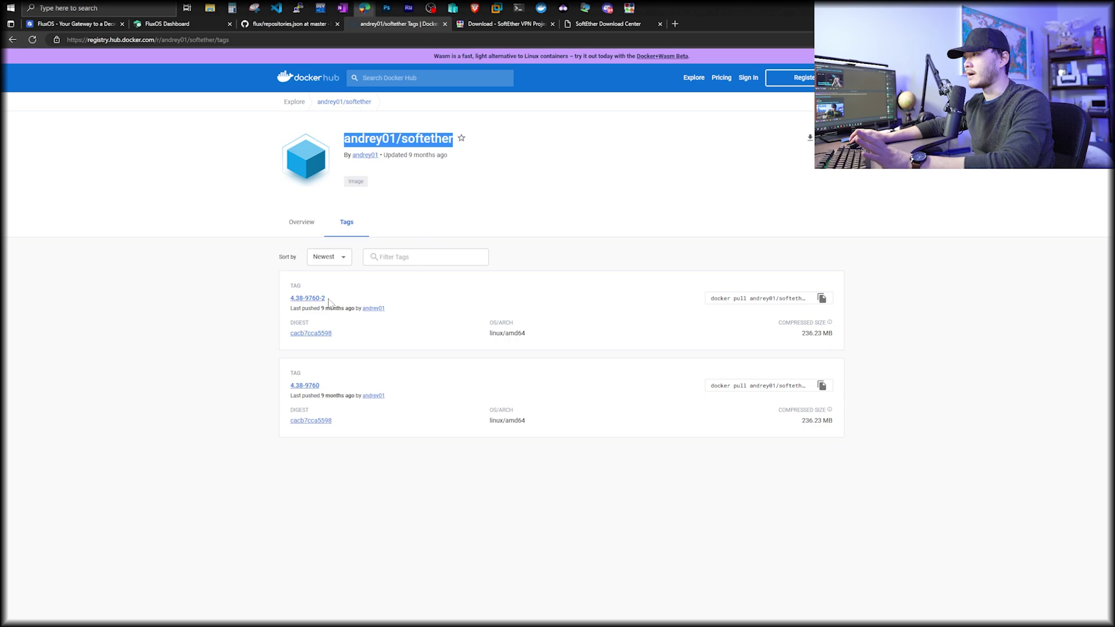
drag(329, 301, 291, 304)
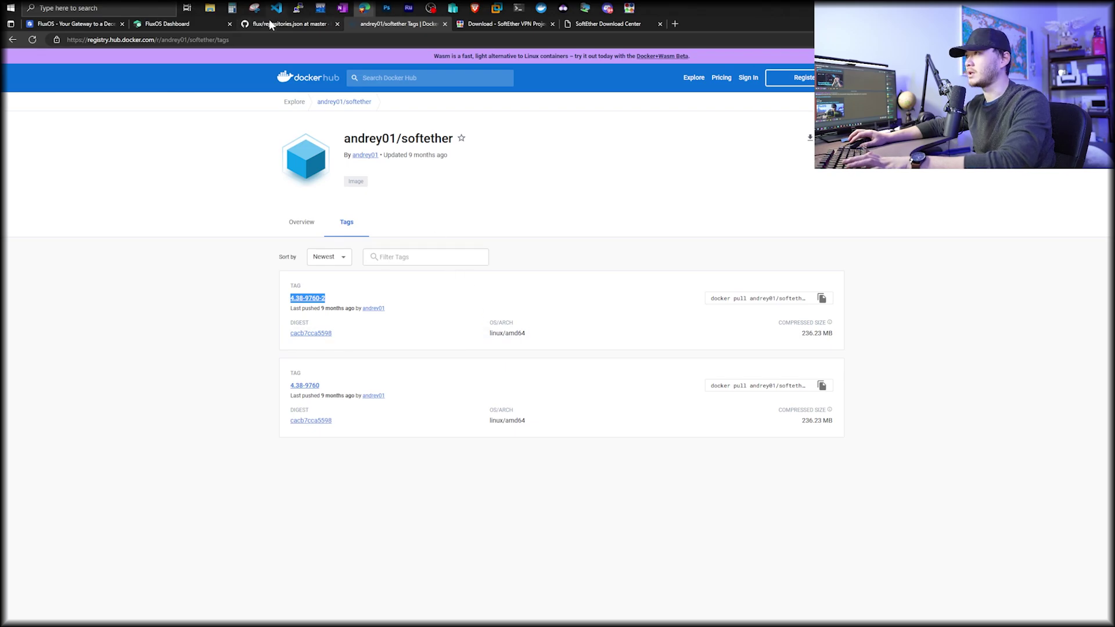
click(167, 24)
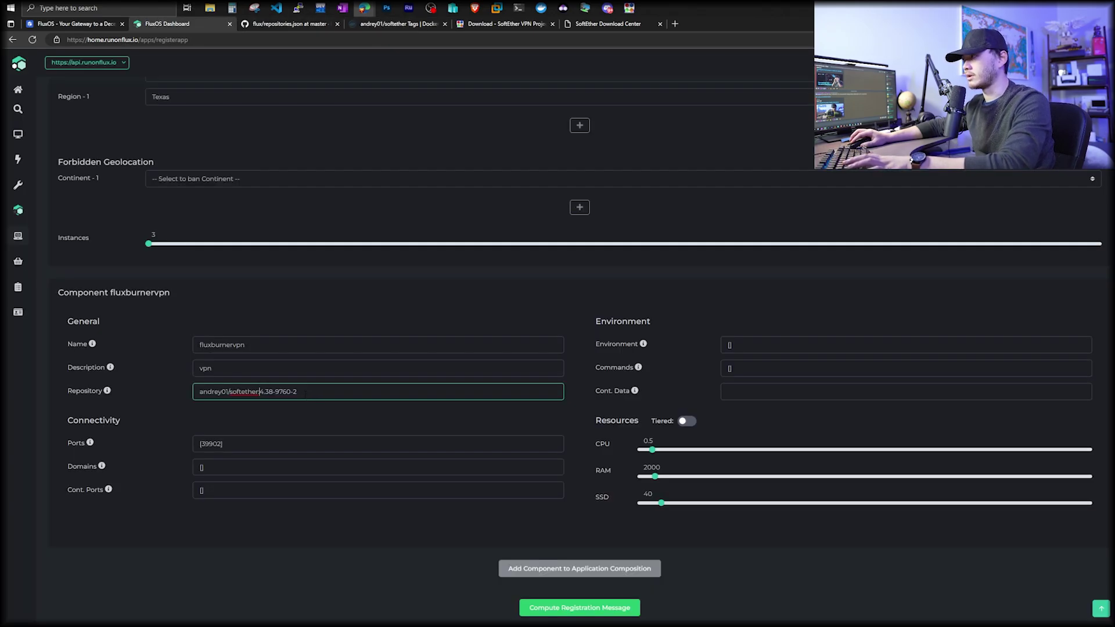
Set container port 443, public port 31443, and Domains to [""].
click(267, 488)
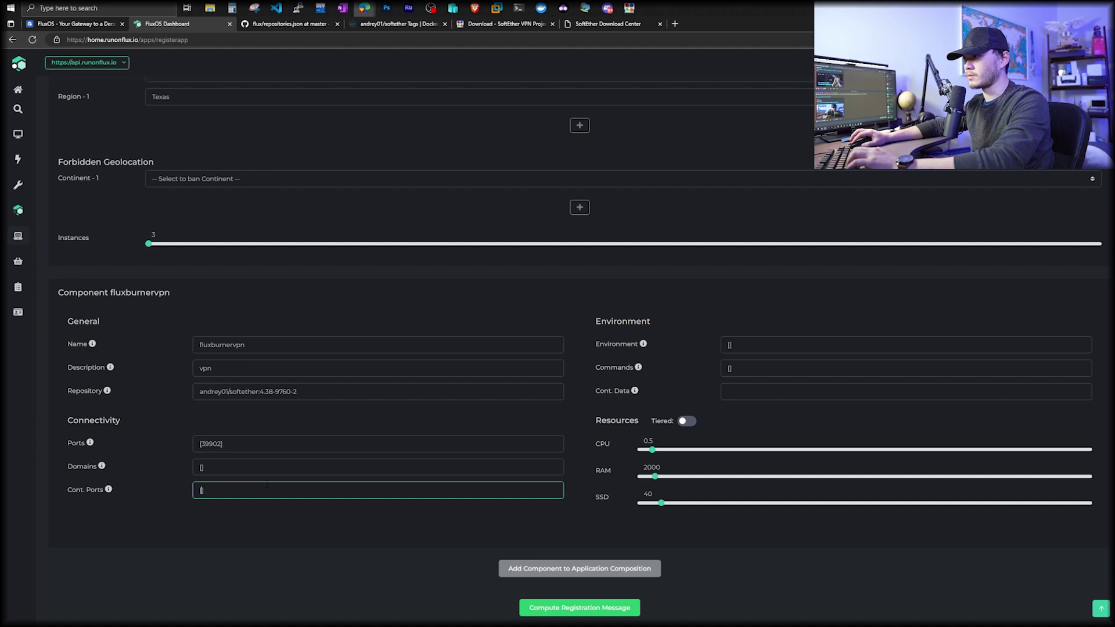
text(443)
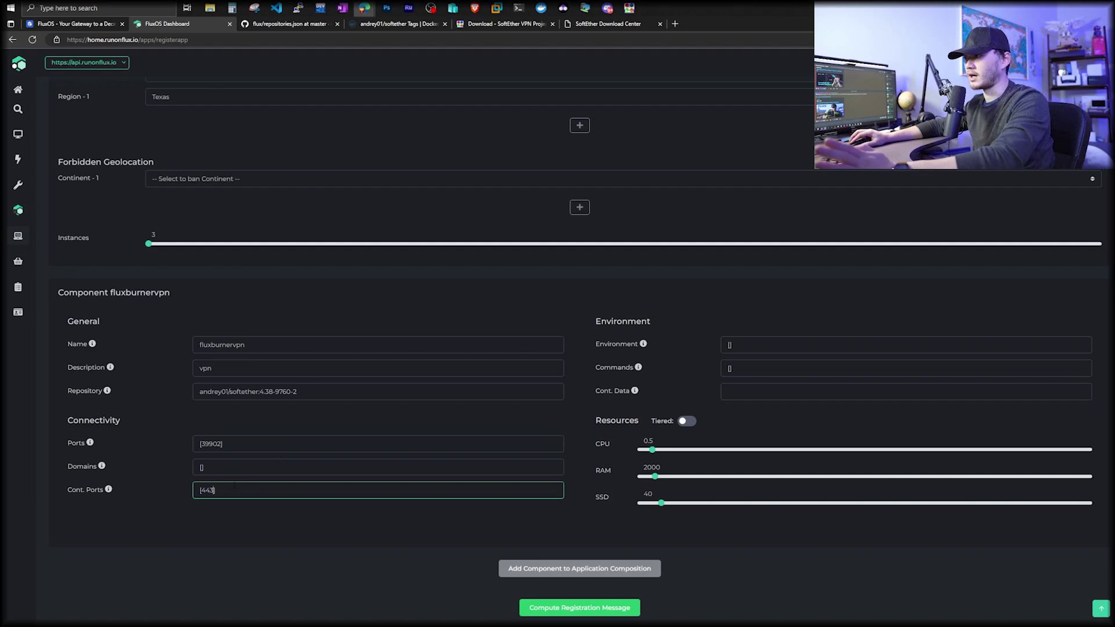
drag(222, 444, 202, 443)
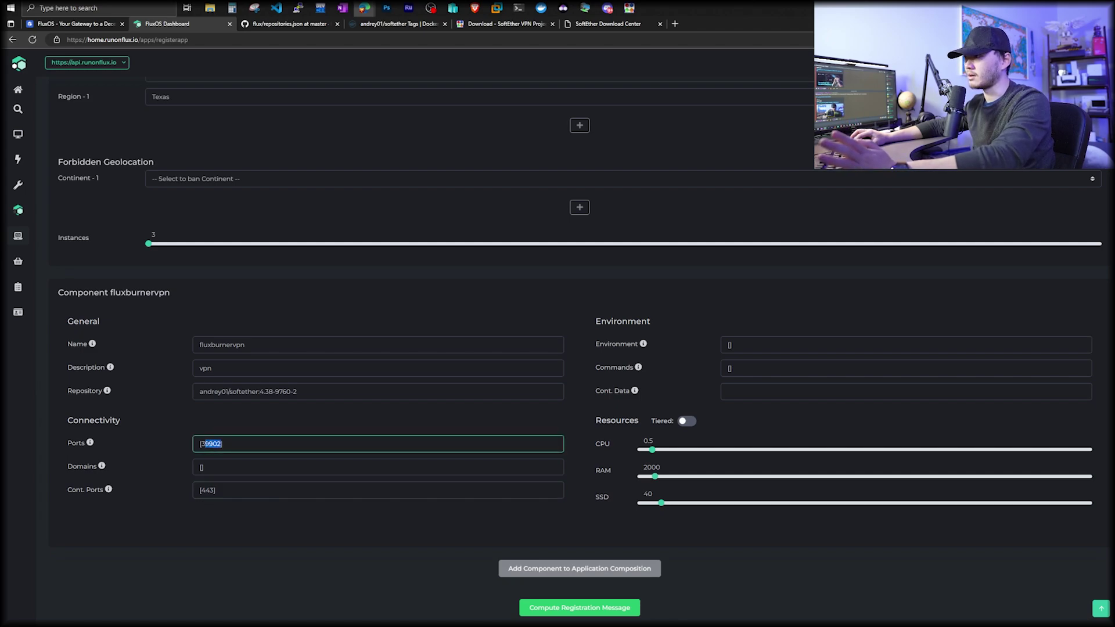
text(443)
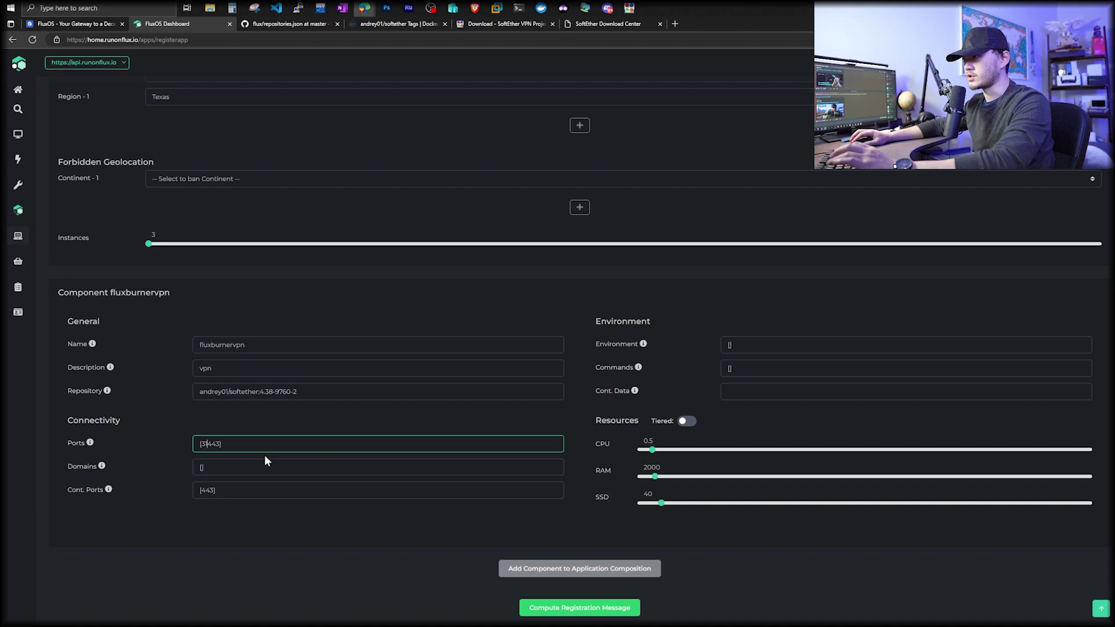
click(202, 467)
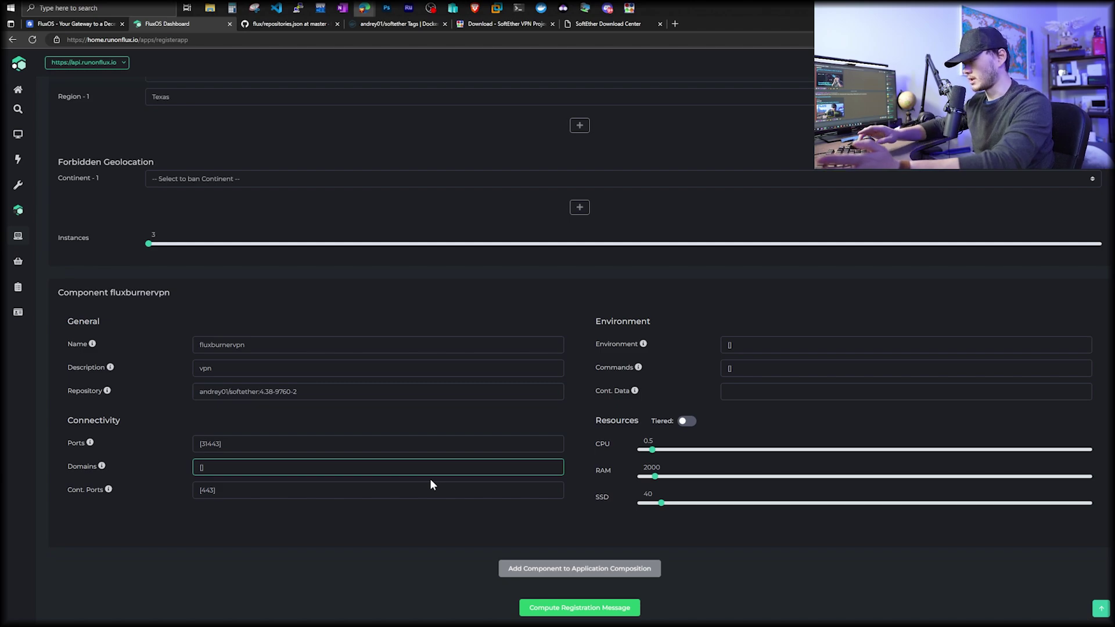
text("")
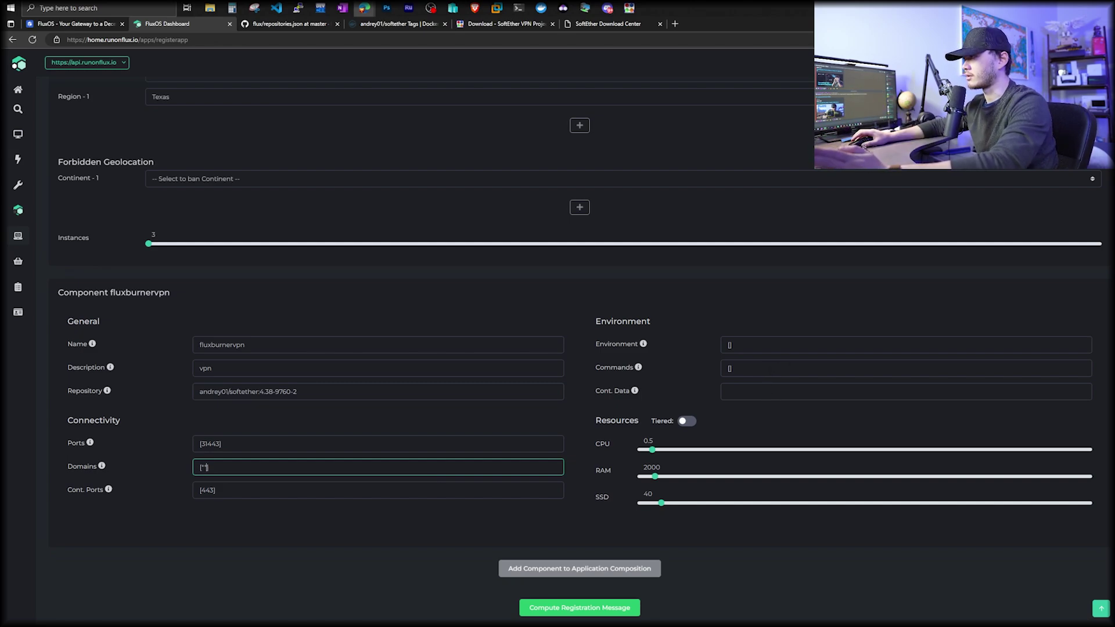
Allocate 1 CPU, about 1000 RAM and 16 SSD to the component.
click(653, 451)
drag(655, 457, 670, 458)
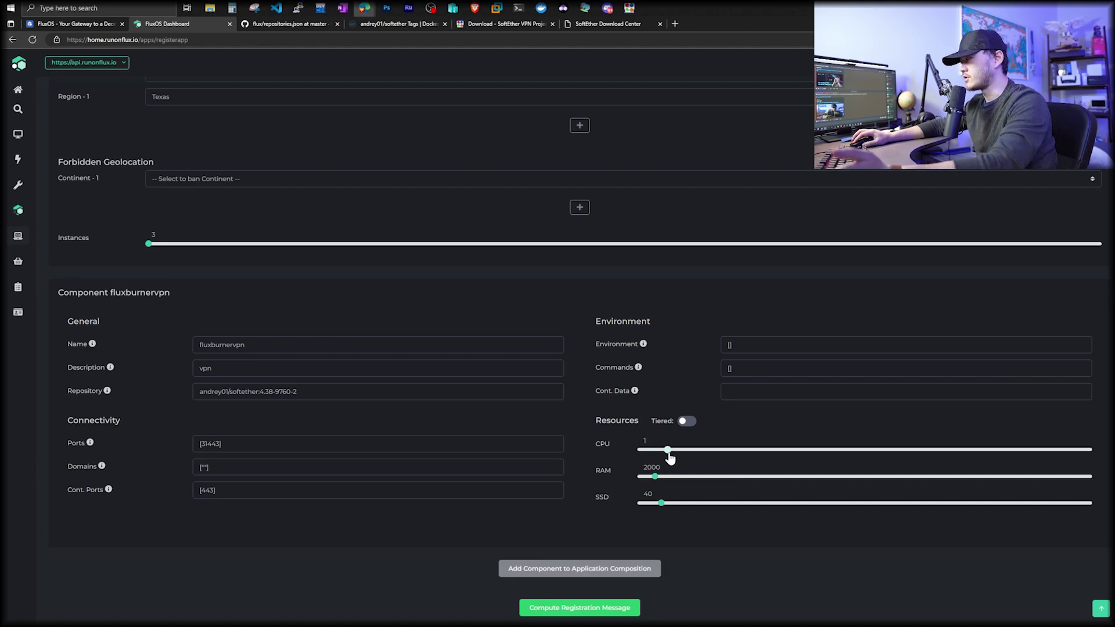
click(650, 478)
drag(651, 479, 651, 476)
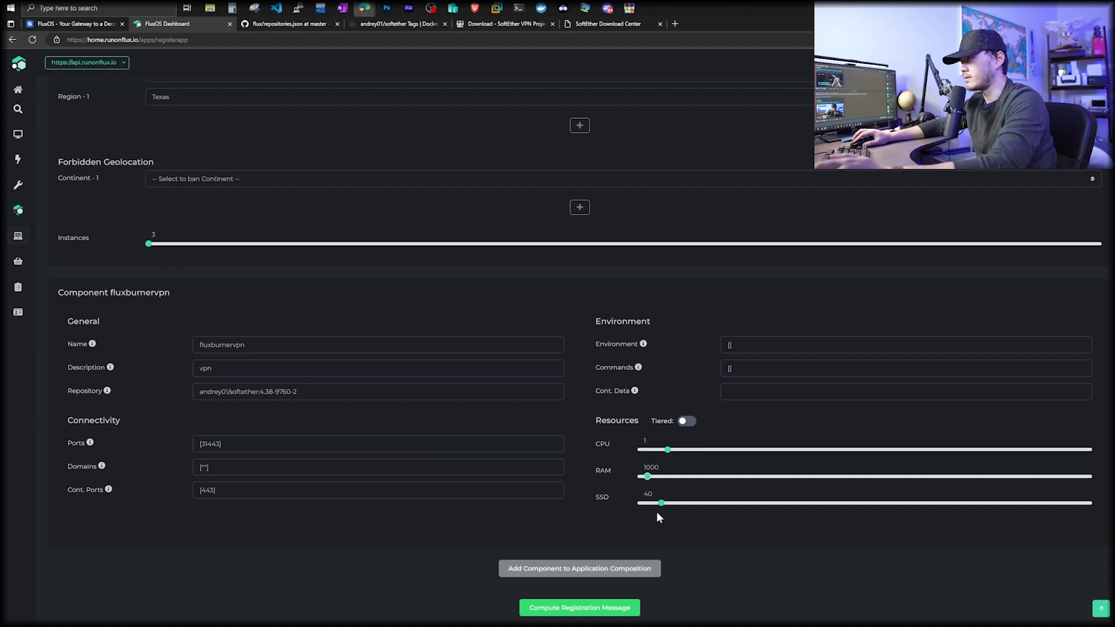
drag(663, 505, 649, 510)
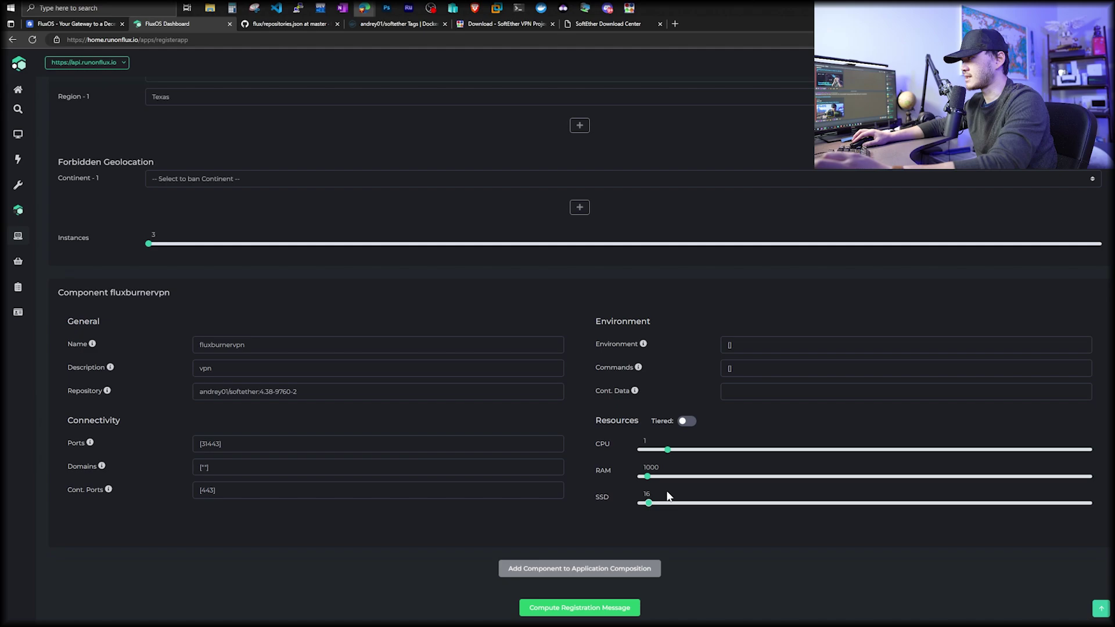
Set the container data path to /tmp and return to the top of the form.
click(850, 394)
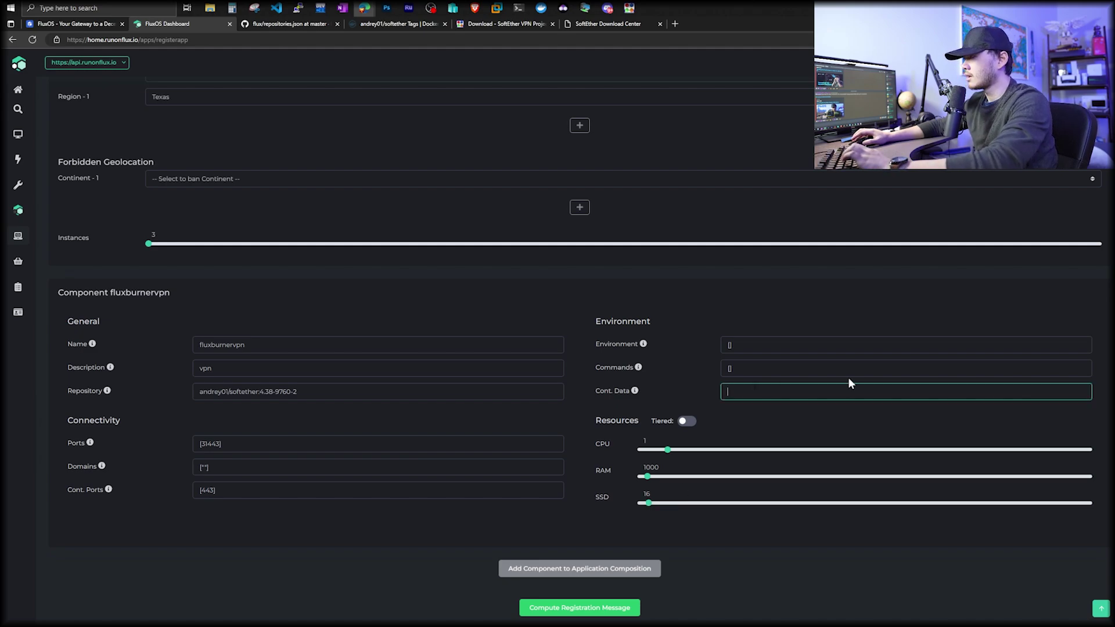
text(/)
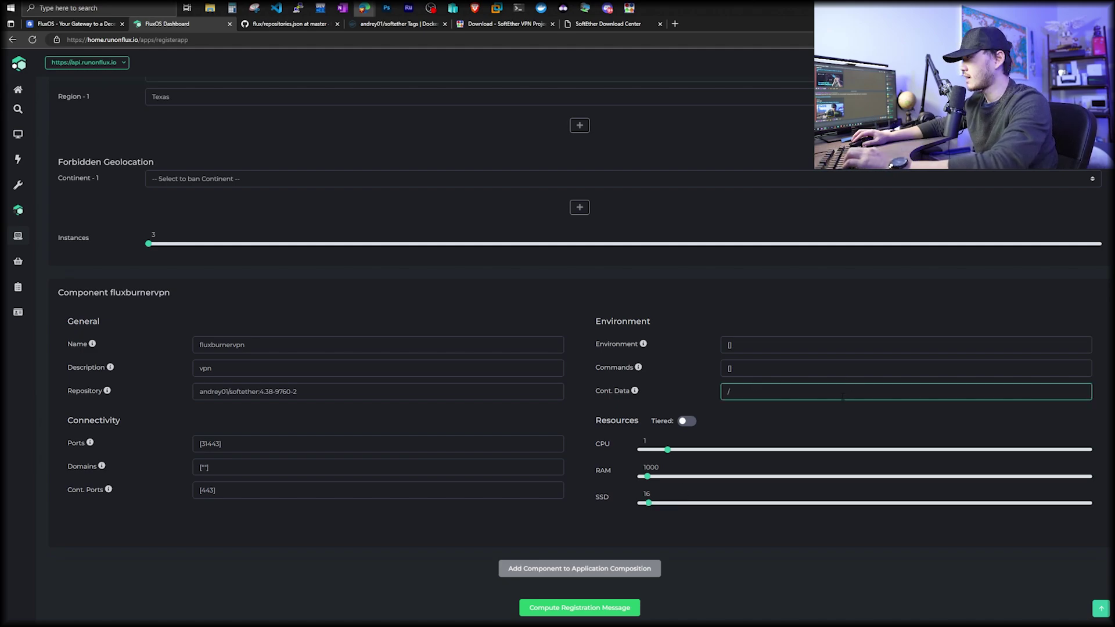
text(tmp)
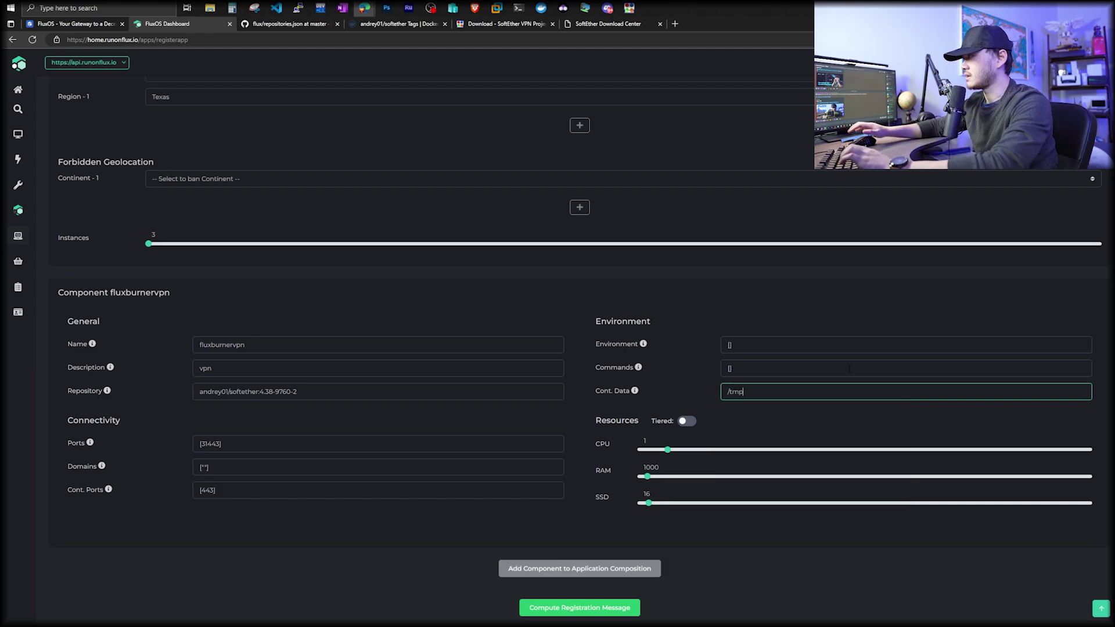
click(751, 404)
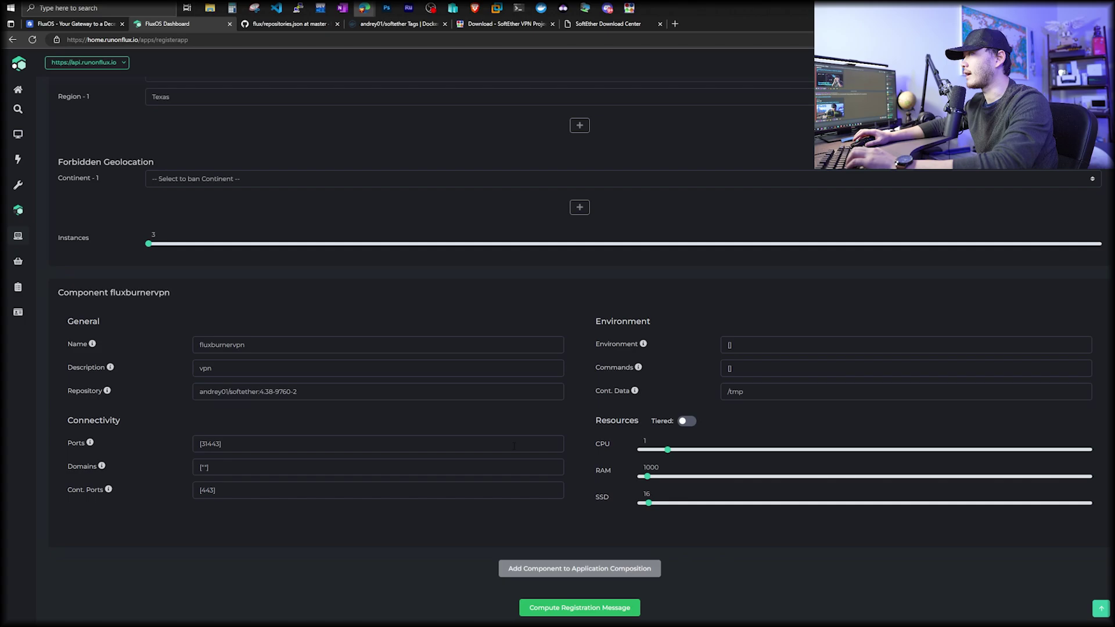
scroll(211, 350, up, 1)
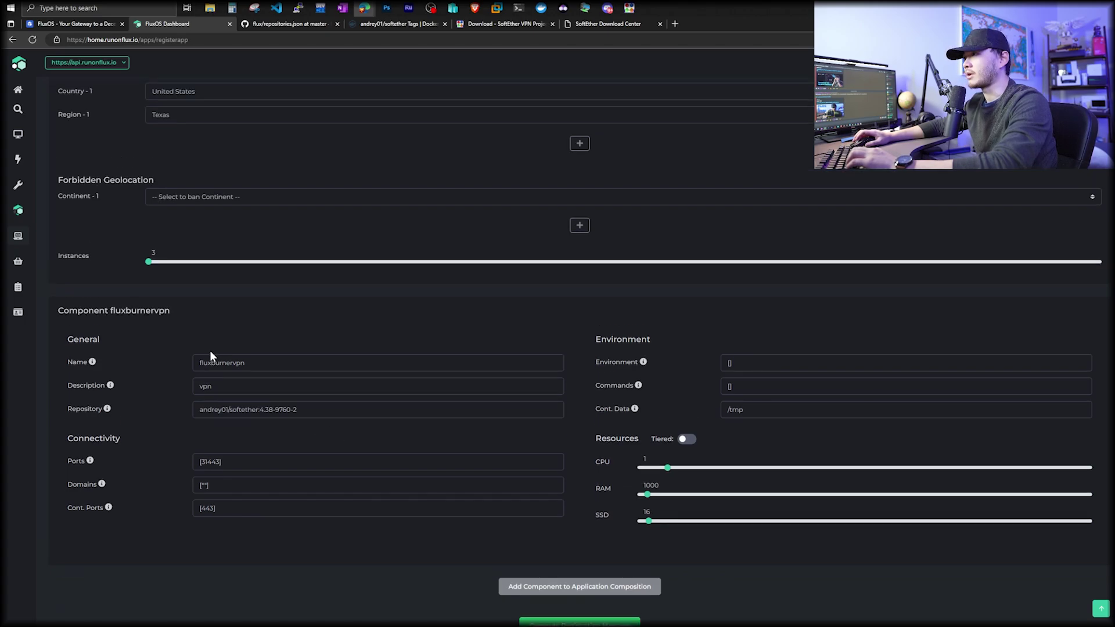
scroll(210, 350, up, 5)
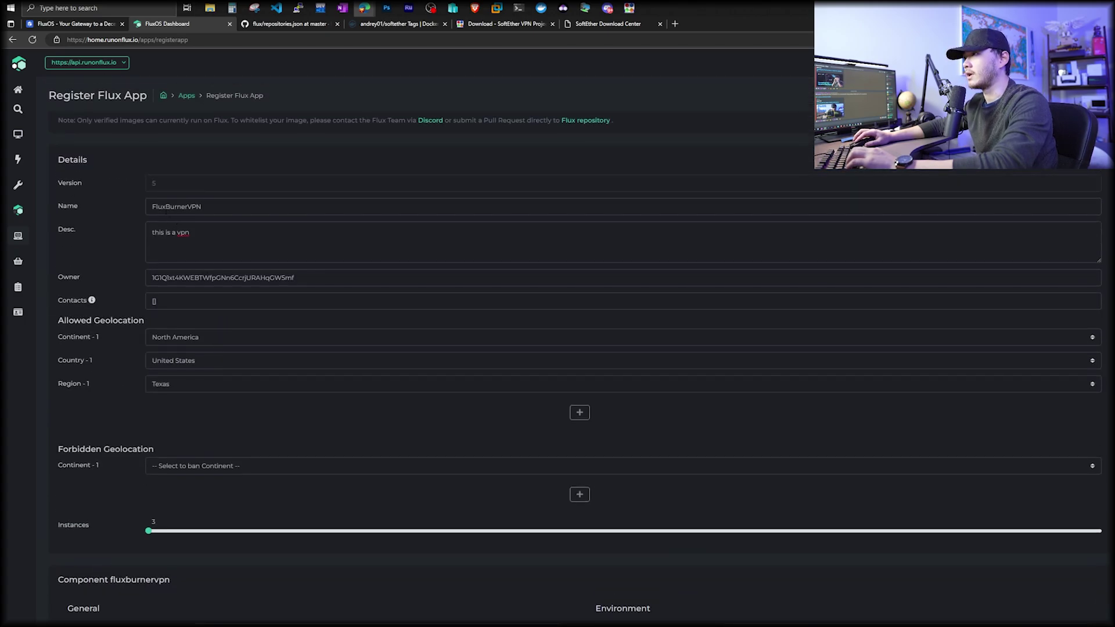
Rename the app from FluxBurnerVPN to BurnerFluxVPN.
click(163, 206)
key(BackSpace)
key(BackSpace)
key(BackSpace)
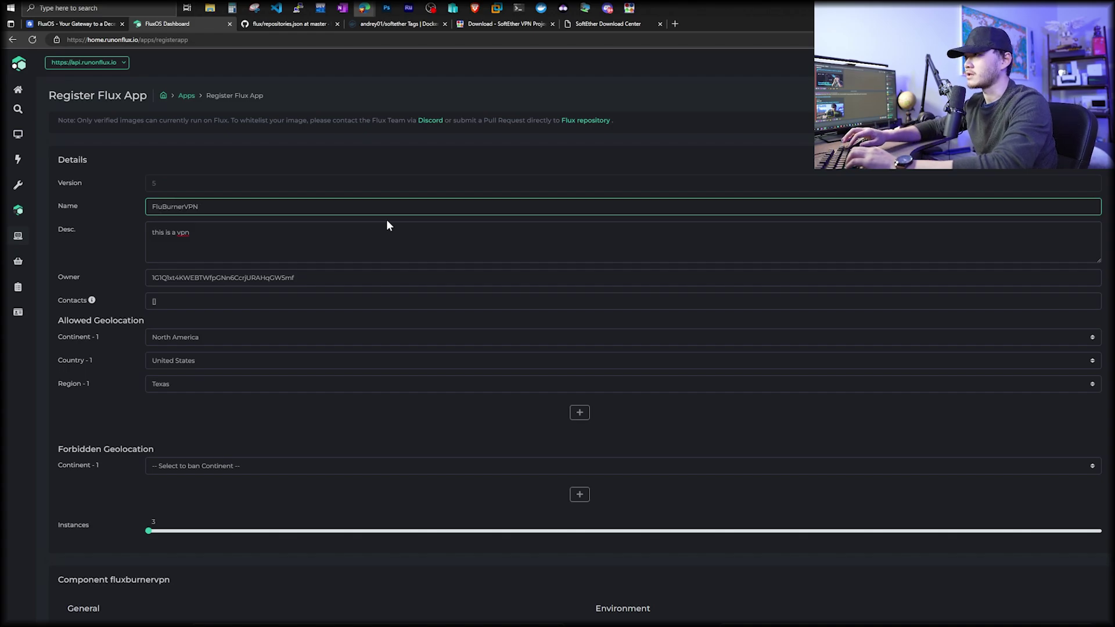
key(BackSpace)
key(Right)
key(Right)
key(Right)
key(Right)
key(Right)
key(Right)
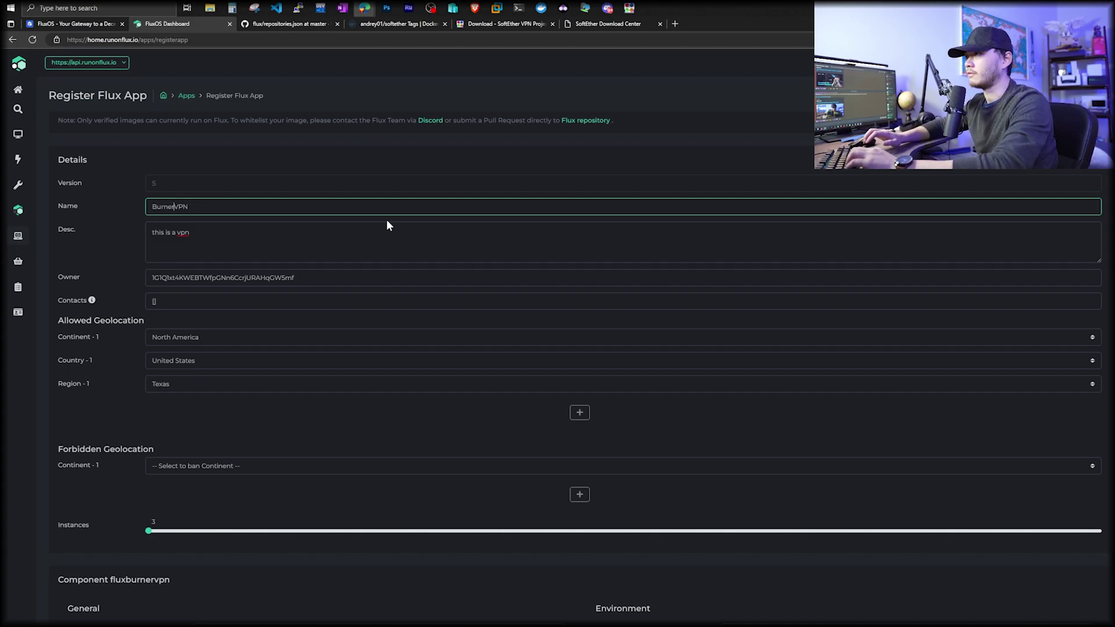
Rename the component to burnerfluxvpn and compute the registration message.
scroll(463, 182, down, 5)
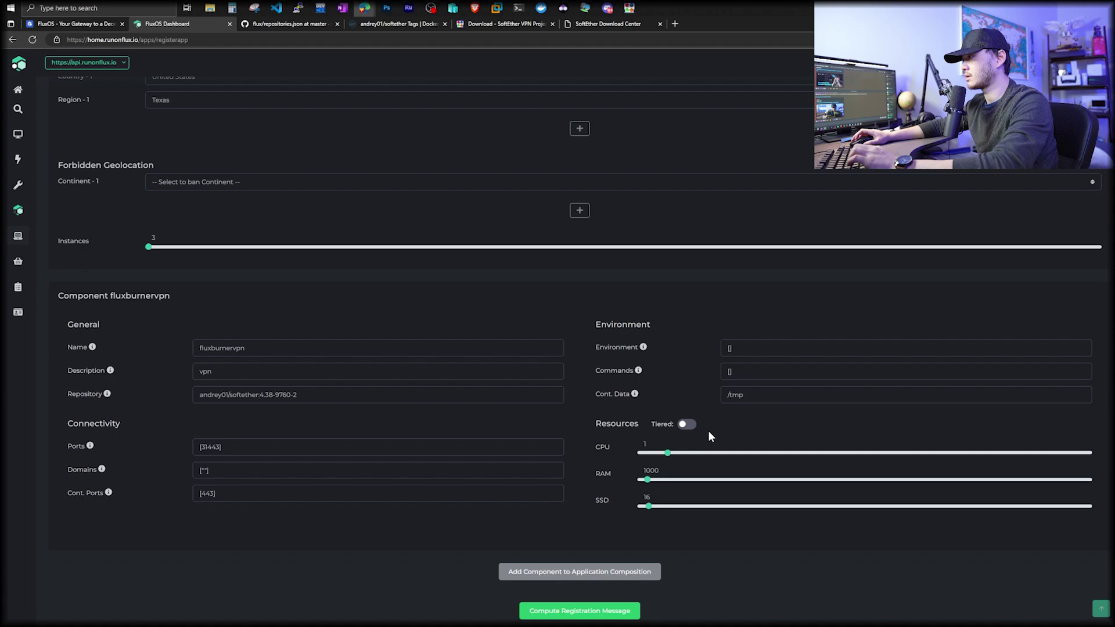
click(211, 345)
key(BackSpace)
key(BackSpace)
key(BackSpace)
key(BackSpace)
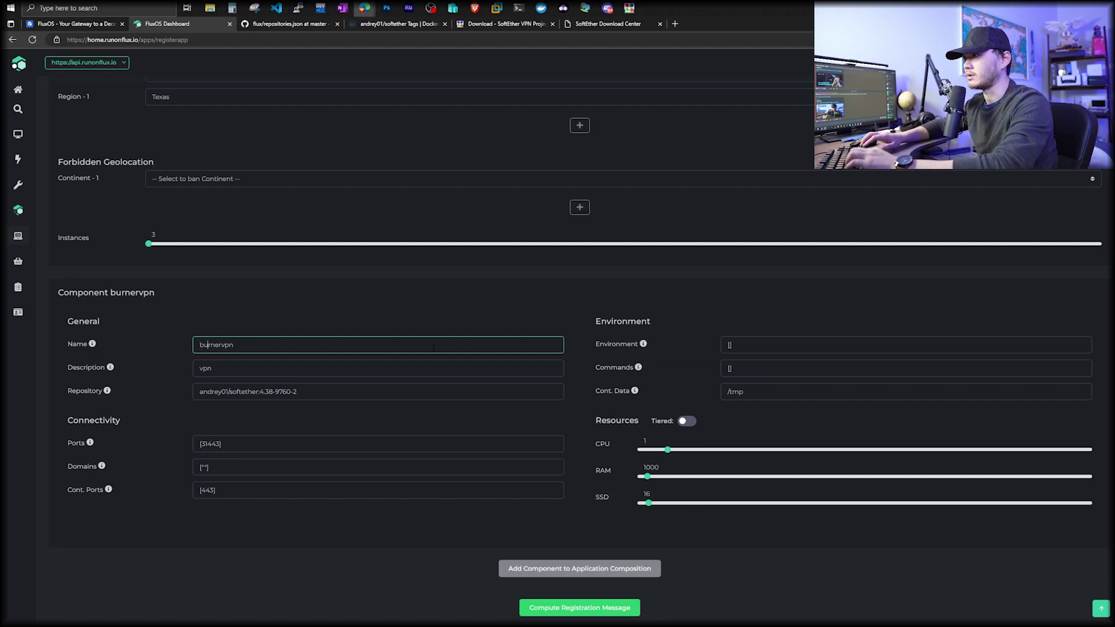
key(Right)
key(Right)
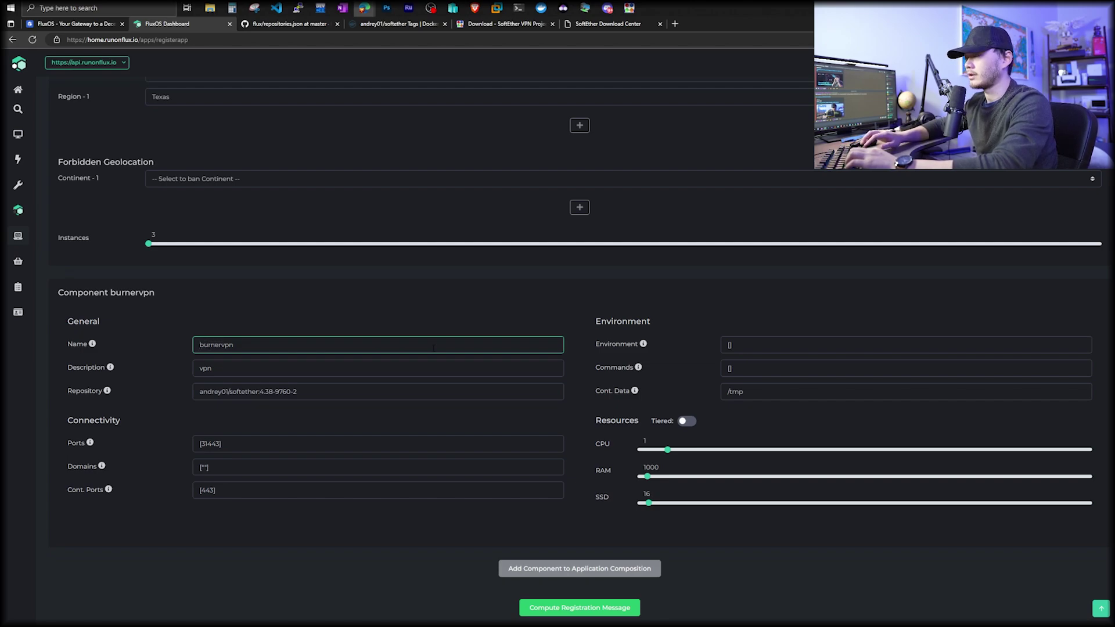
text(flux)
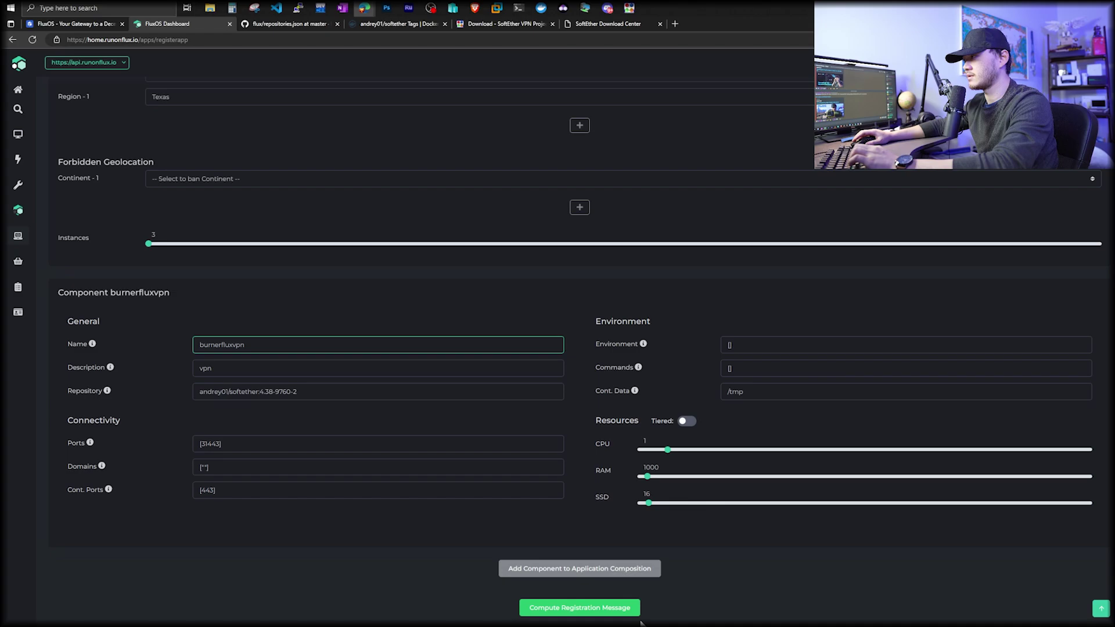
click(579, 616)
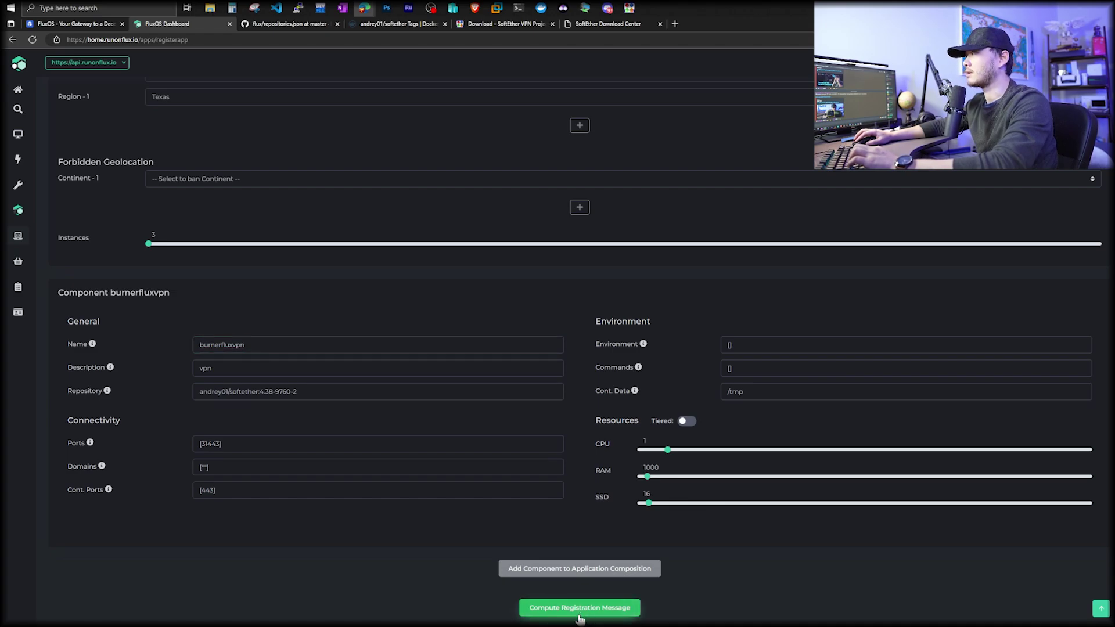
Sign the BurnerFluxVPN registration message in Zelcore and check the filled Signature.
scroll(176, 475, down, 3)
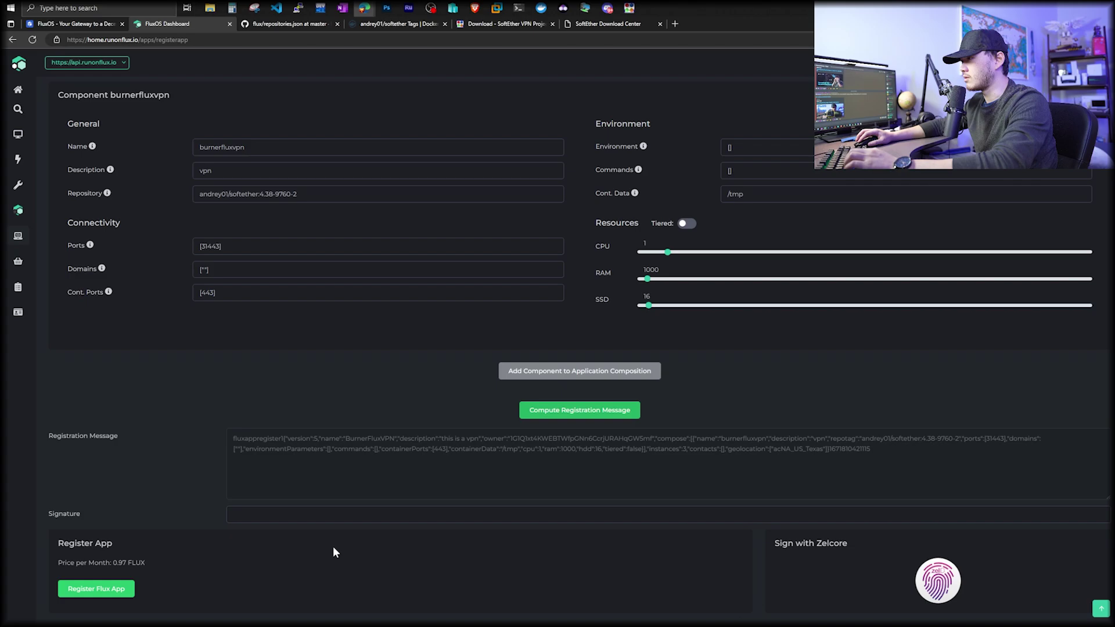
click(913, 580)
click(624, 105)
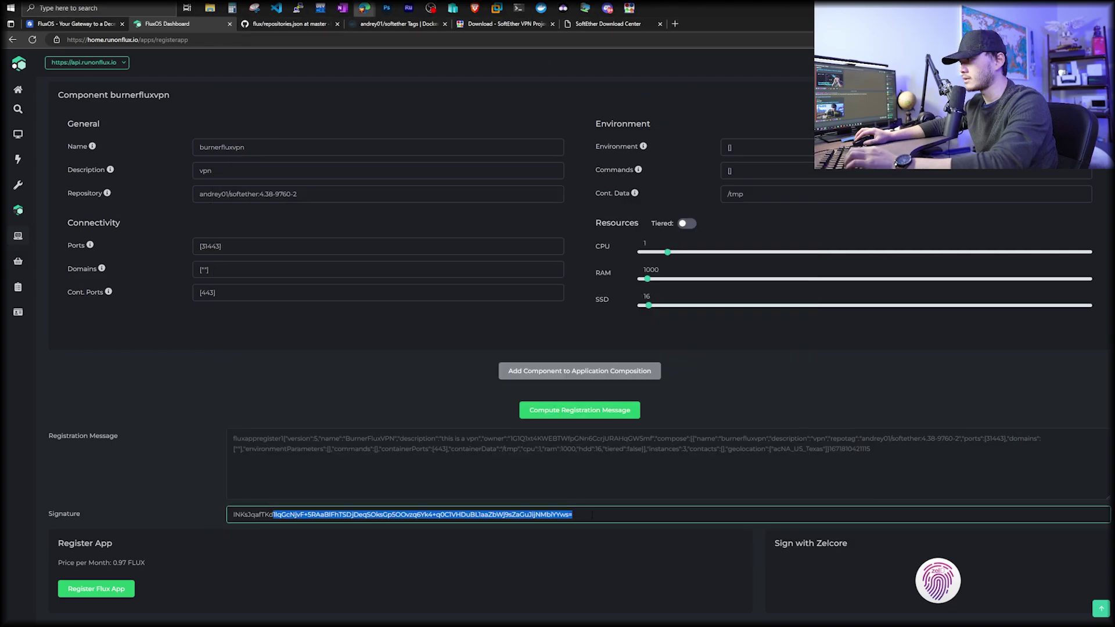
drag(573, 514, 224, 520)
click(183, 559)
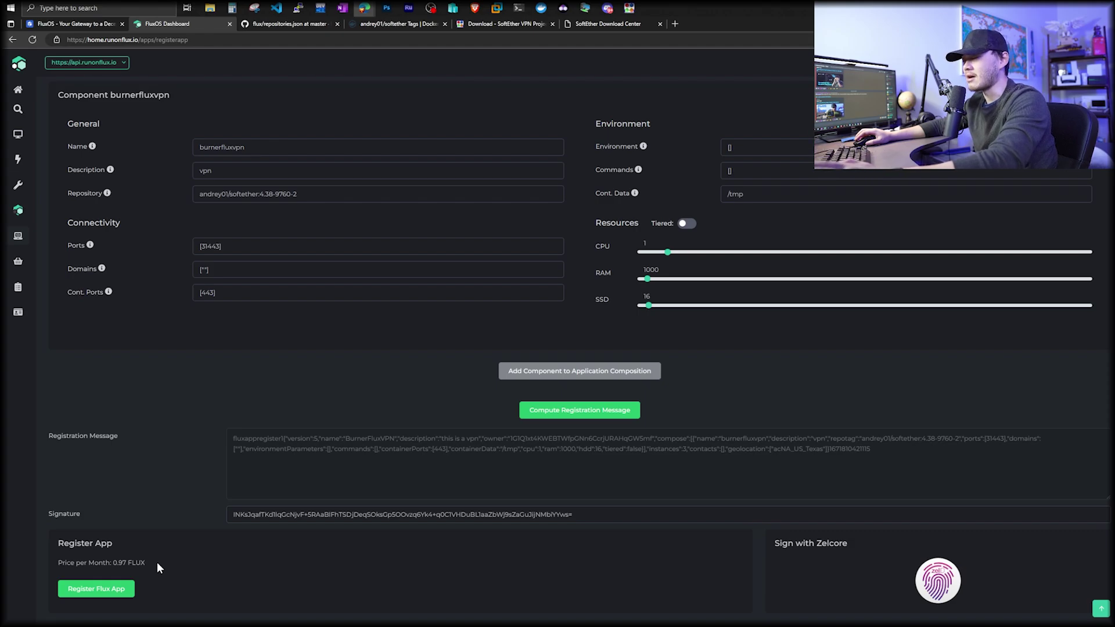
Register BurnerFluxVPN and open Zelcore to pay the 0.97 FLUX fee.
click(102, 595)
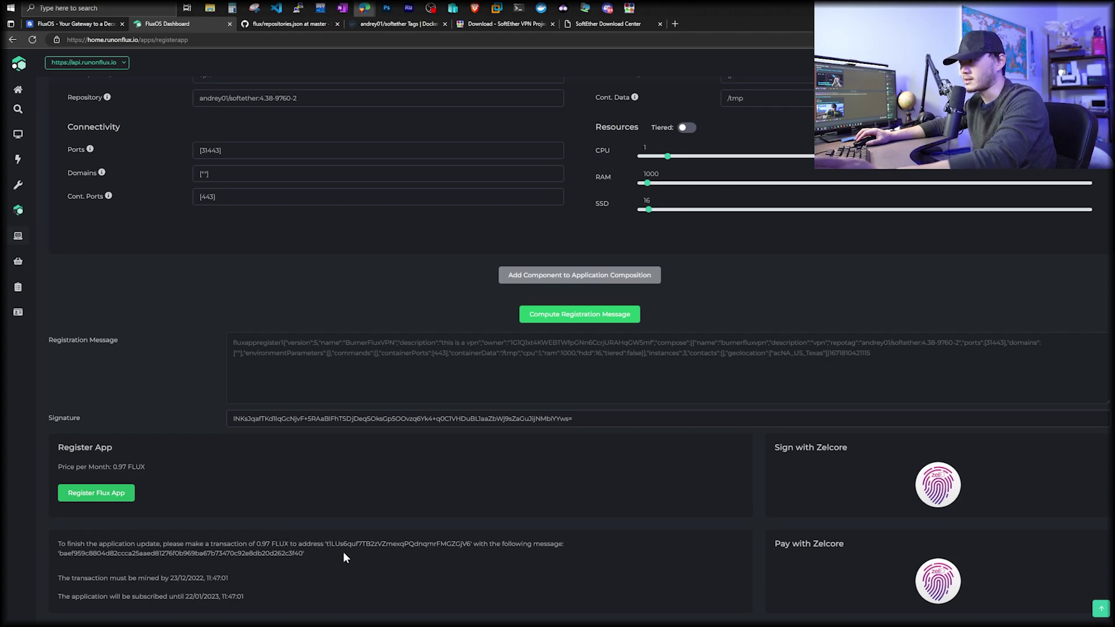
click(929, 589)
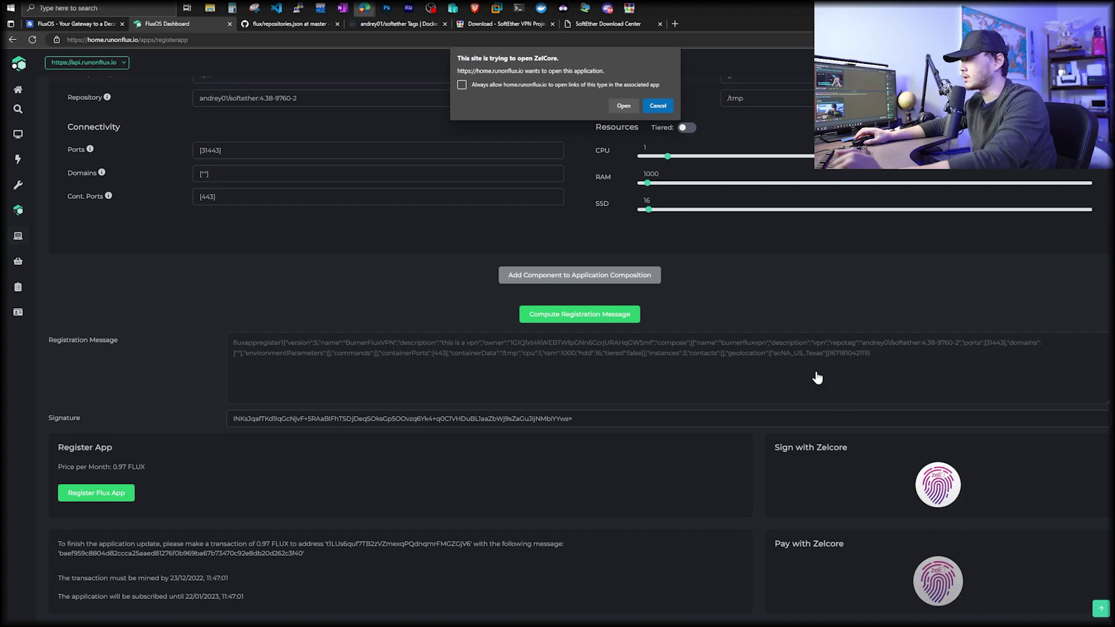
click(623, 106)
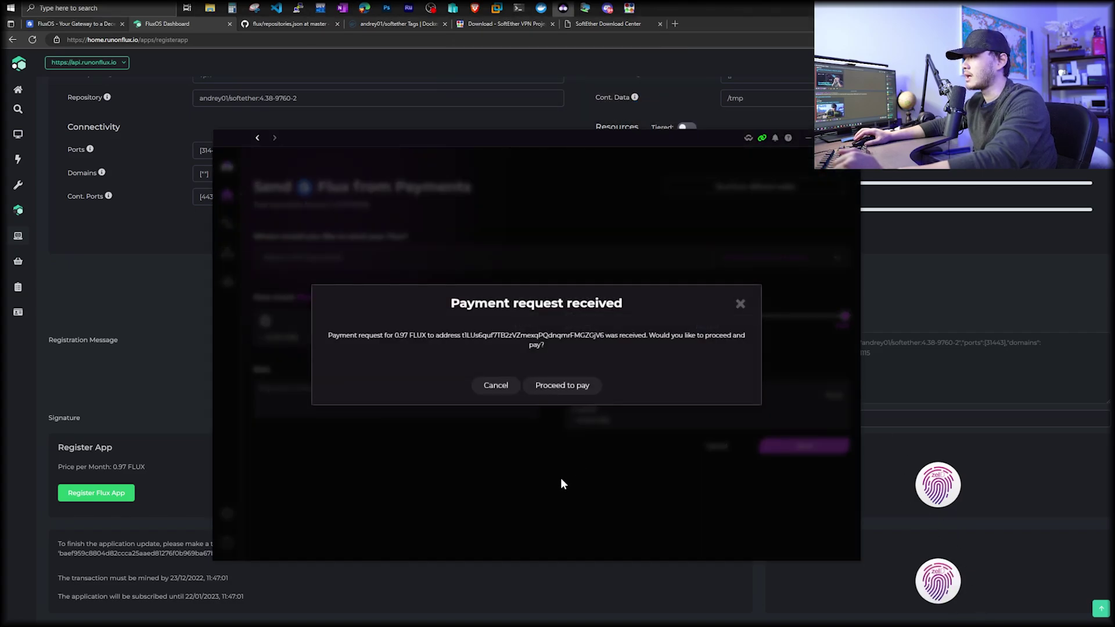
Send the 0.97 FLUX payment at Fast speed and confirm the transaction.
click(574, 392)
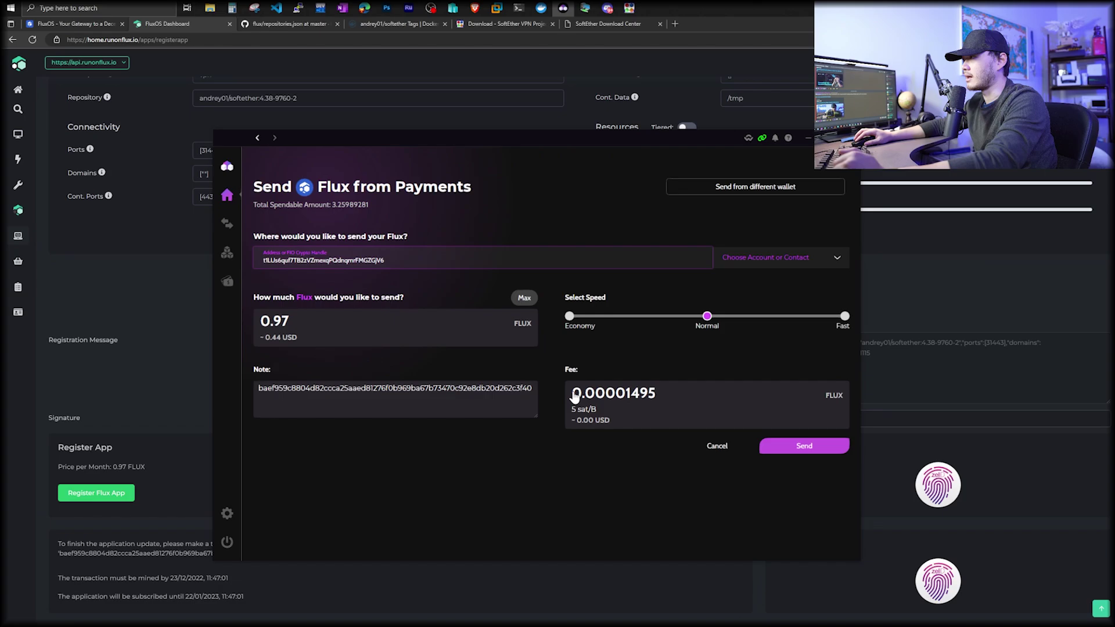
click(843, 319)
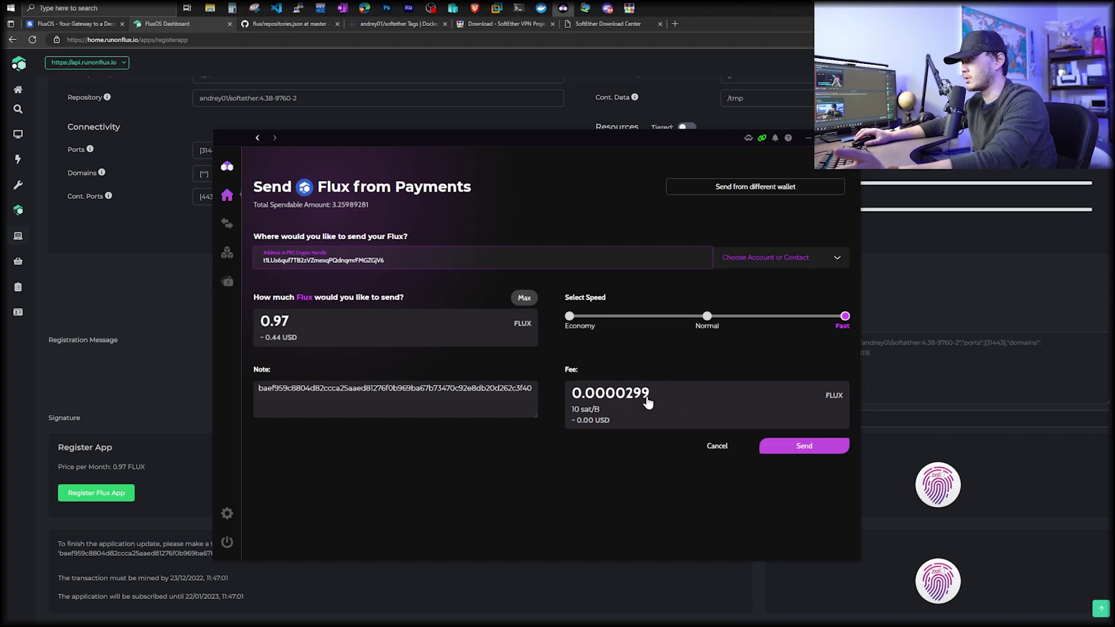
click(803, 446)
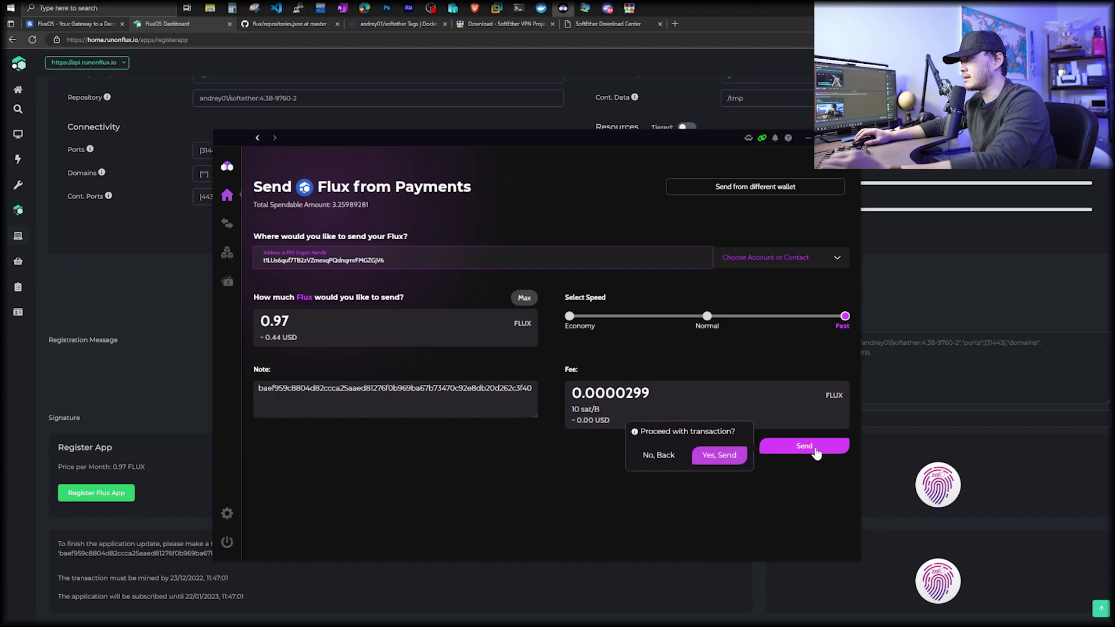
click(720, 453)
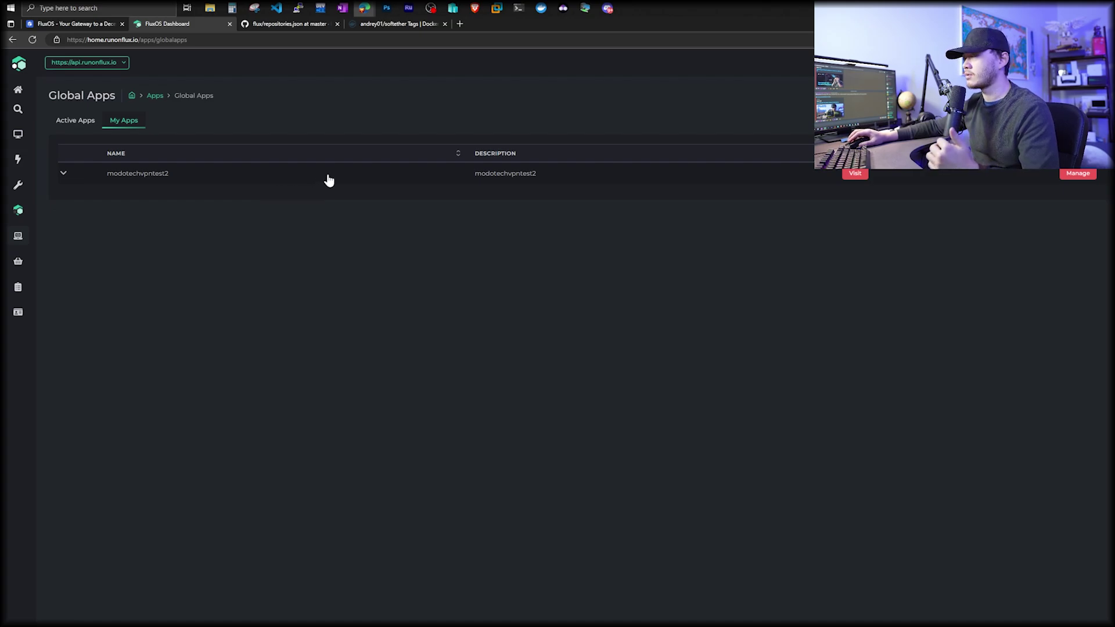
Search Google for 'softether vpn client' and open the SoftEther VPN Client page on softether.org.
click(459, 24)
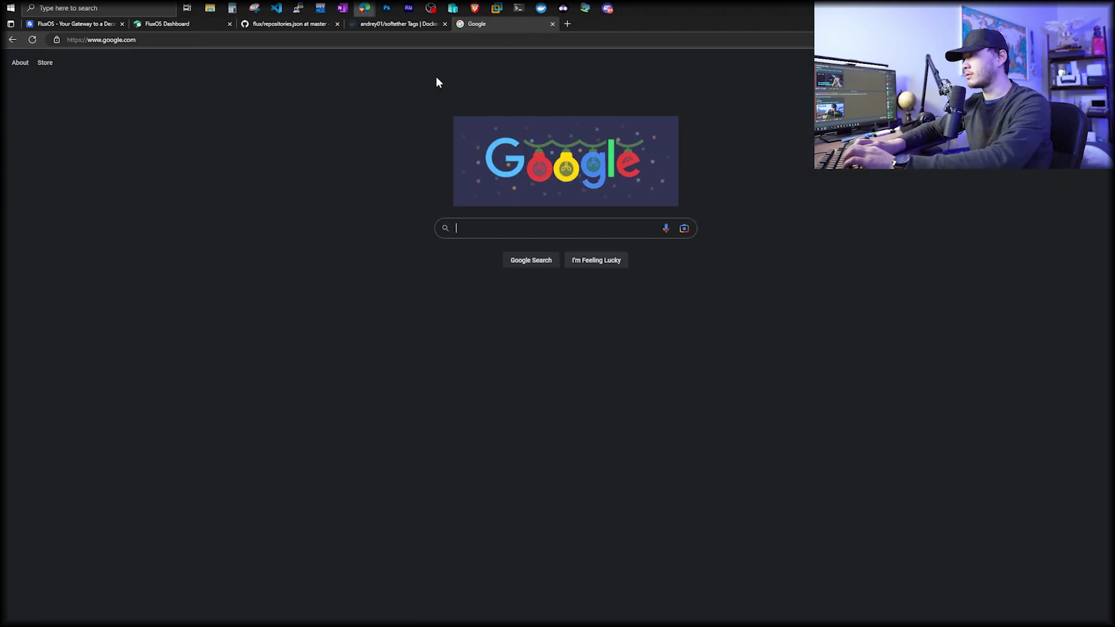
text(softether)
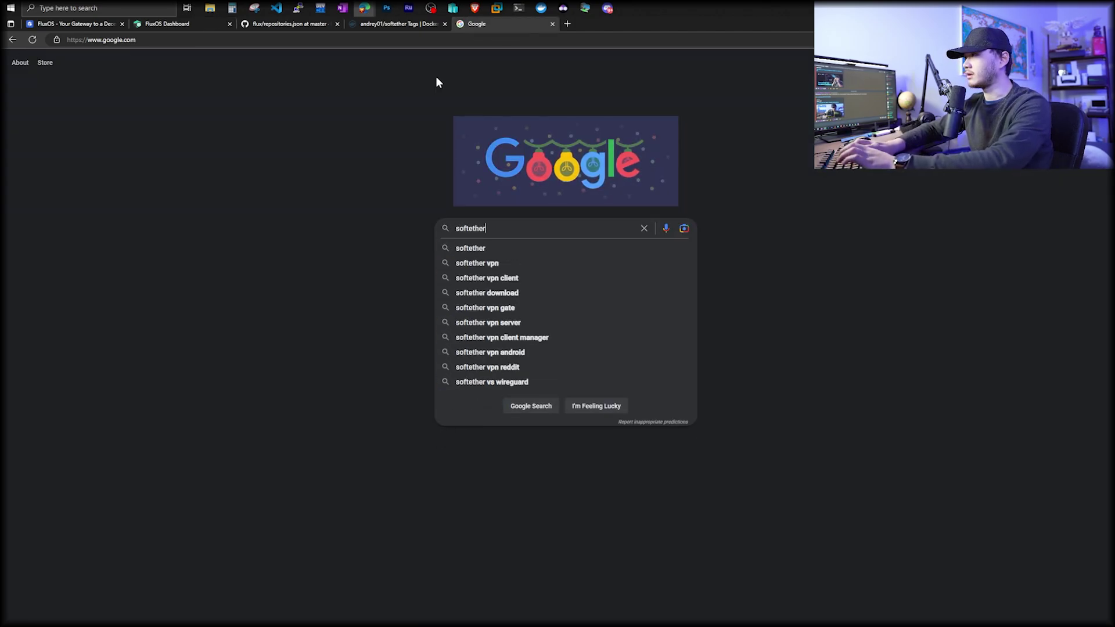
key(Down)
key(Down)
key(Down)
key(Return)
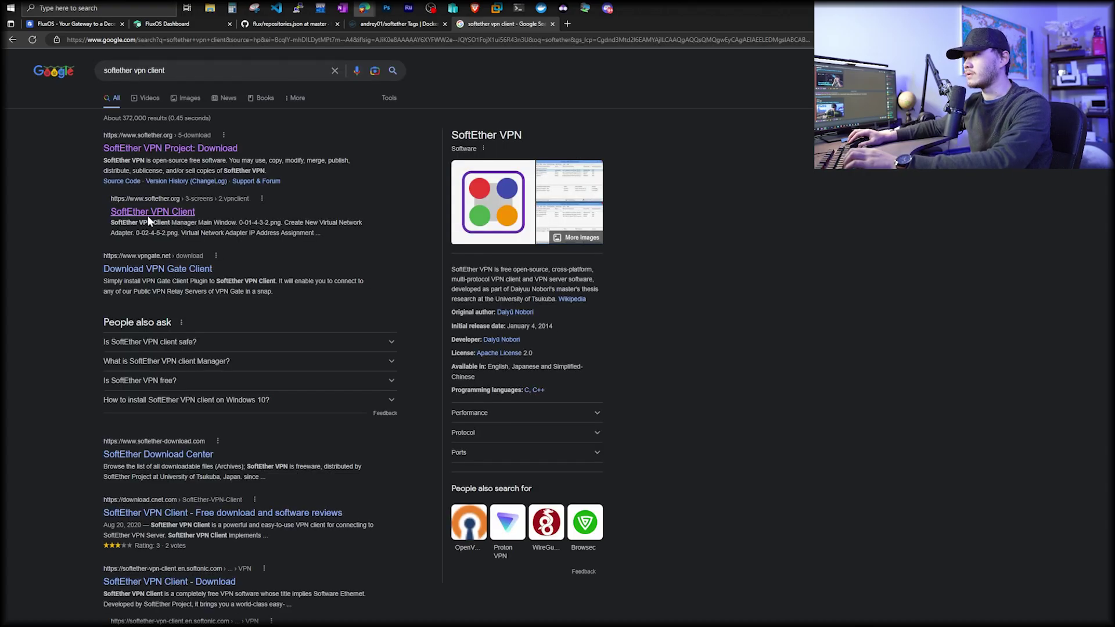
click(148, 216)
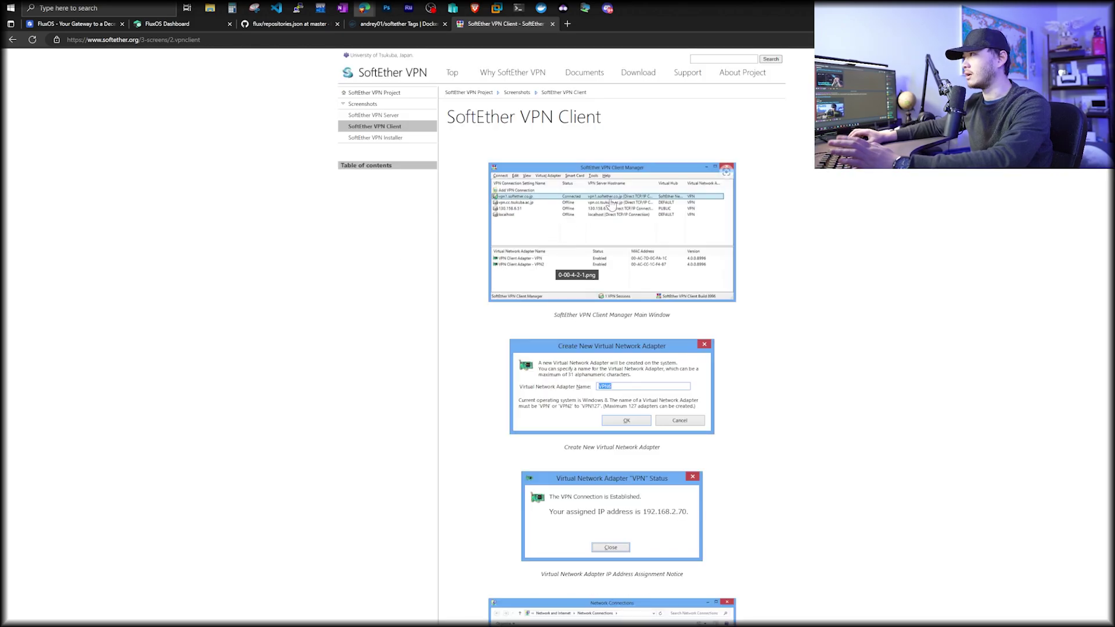
mouse_move(639, 77)
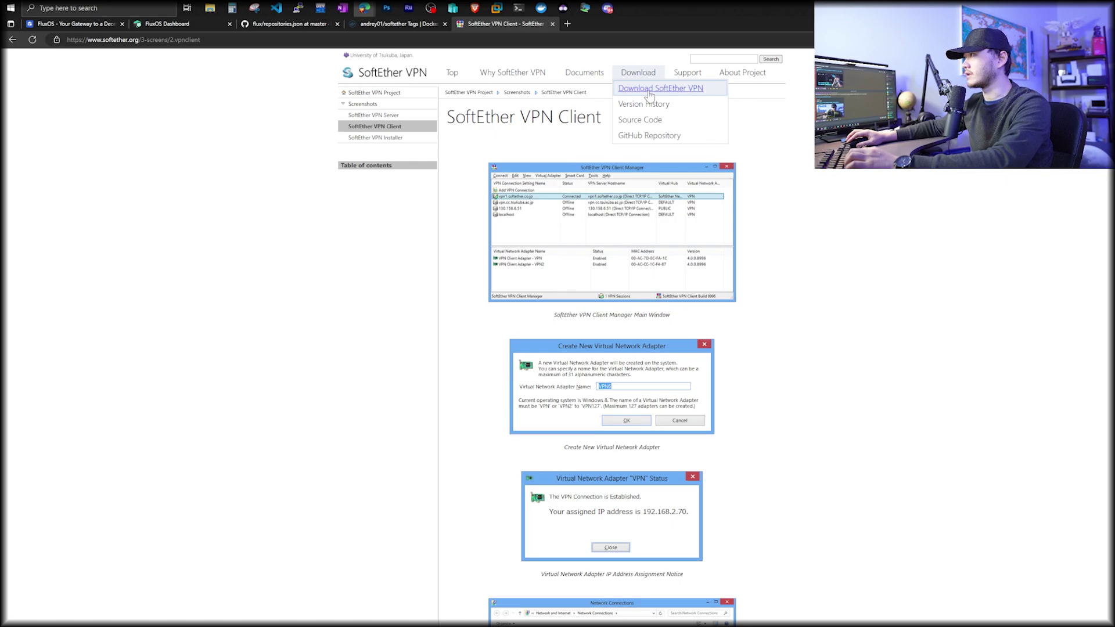
In the SoftEther Download Center, select component SoftEther VPN Client and platform Windows.
click(648, 91)
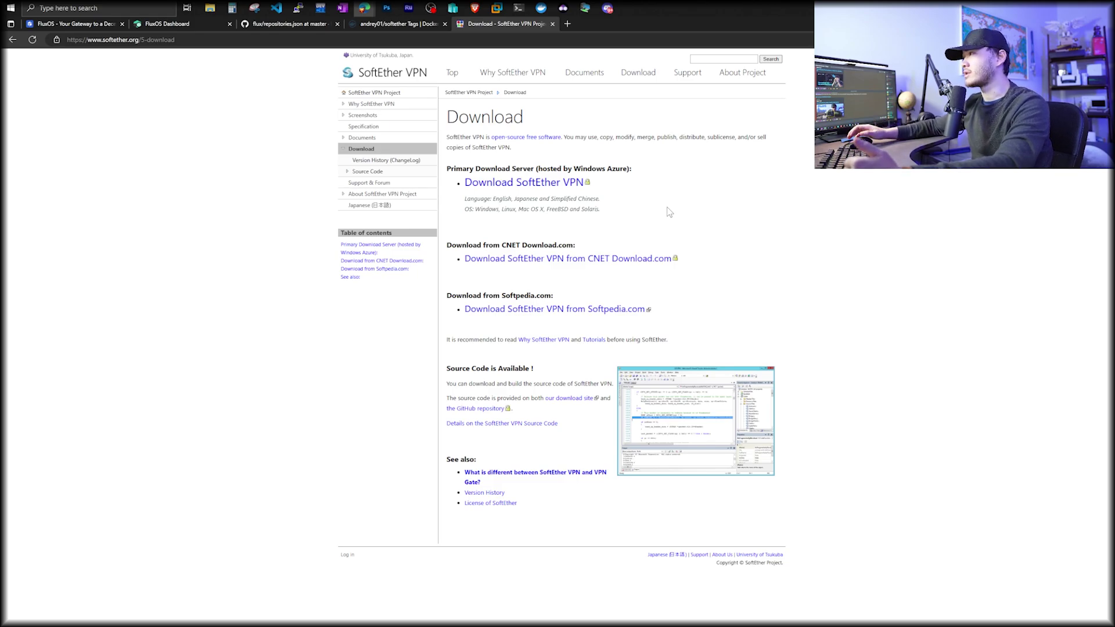
click(539, 184)
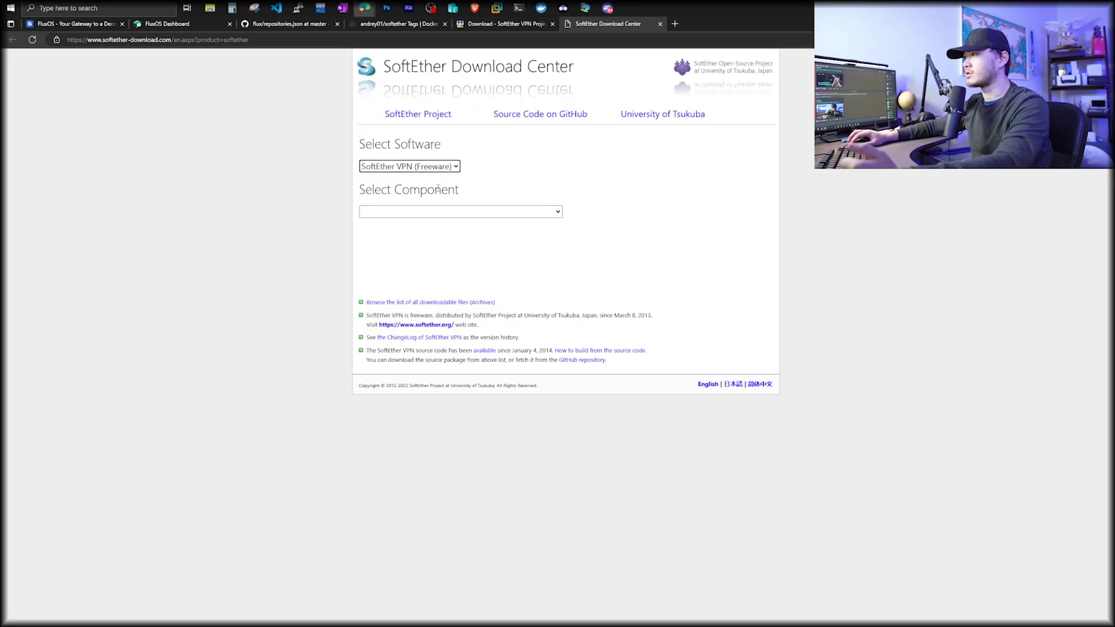
click(496, 215)
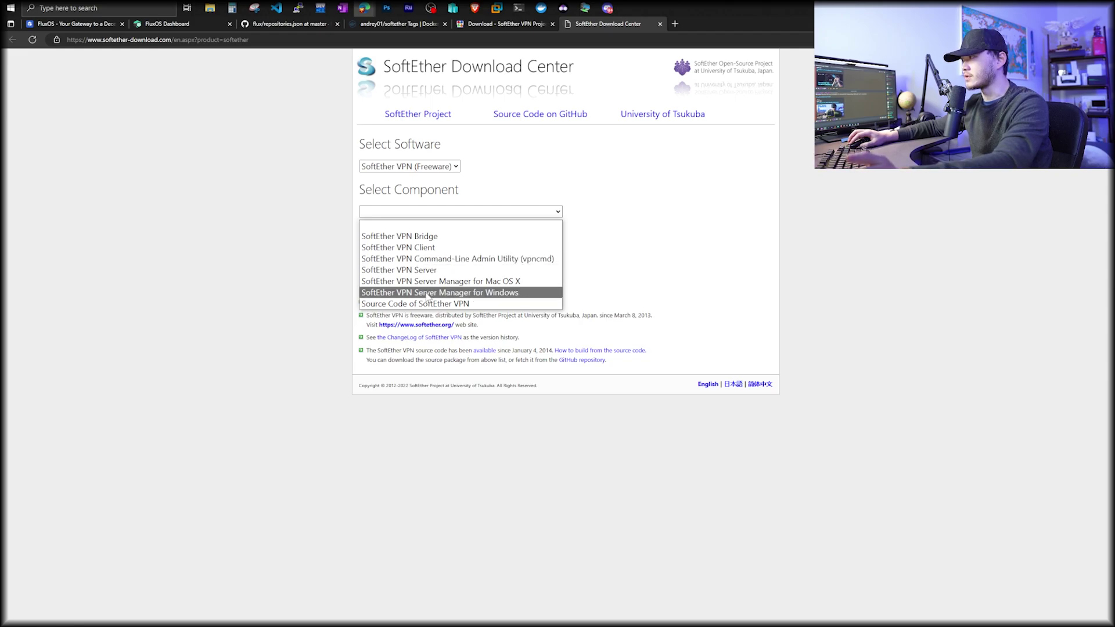
click(429, 247)
click(381, 256)
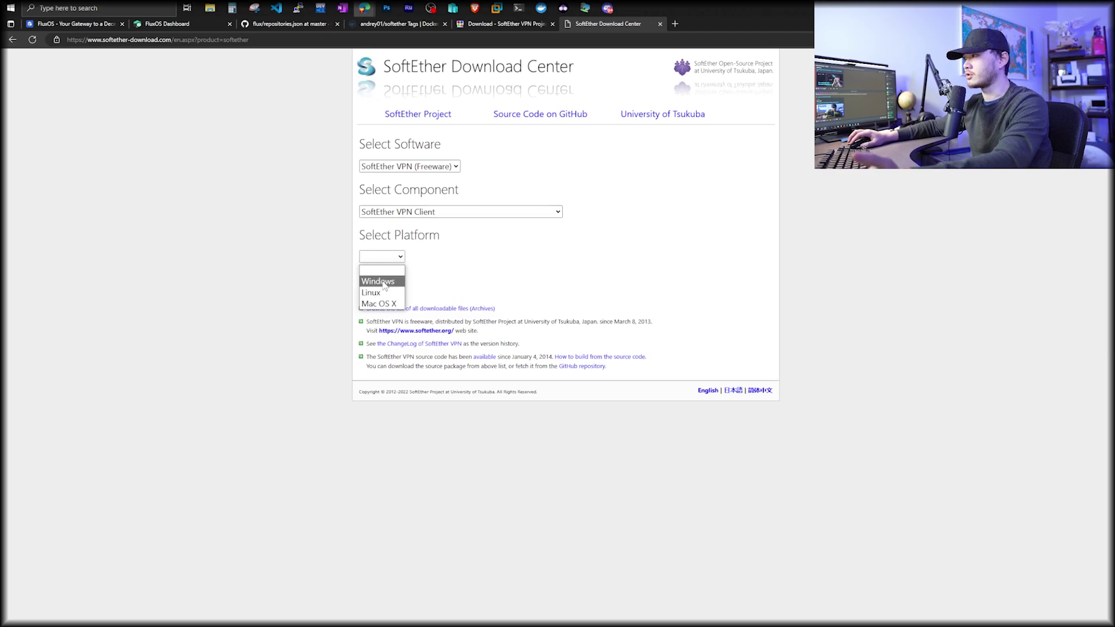
click(379, 281)
scroll(503, 296, down, 2)
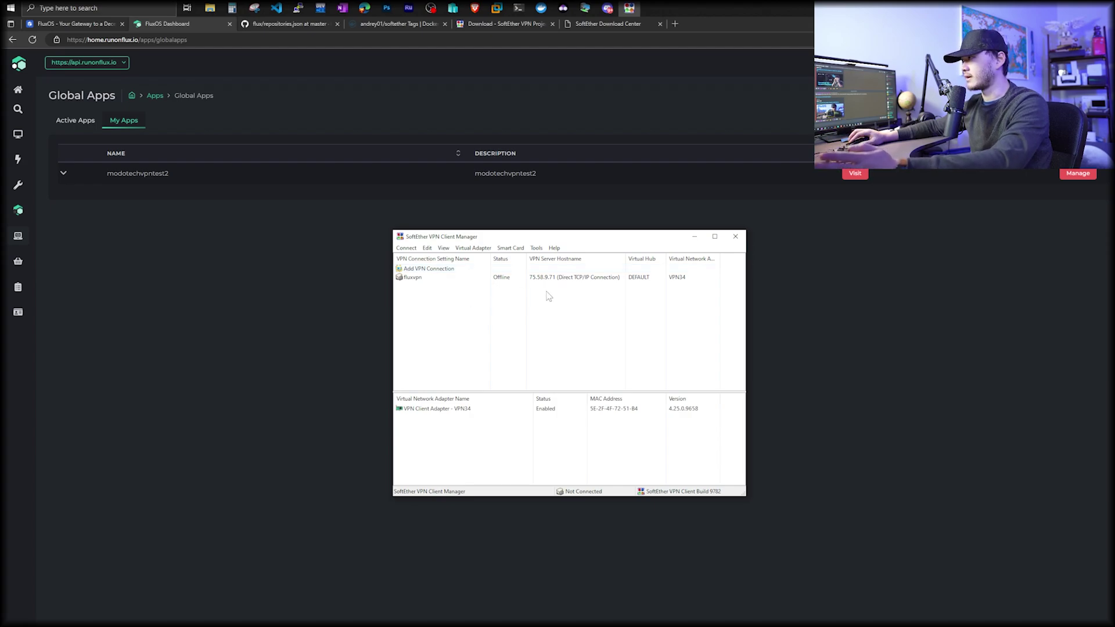
Delete the old fluxvpn VPN connection.
right_click(521, 280)
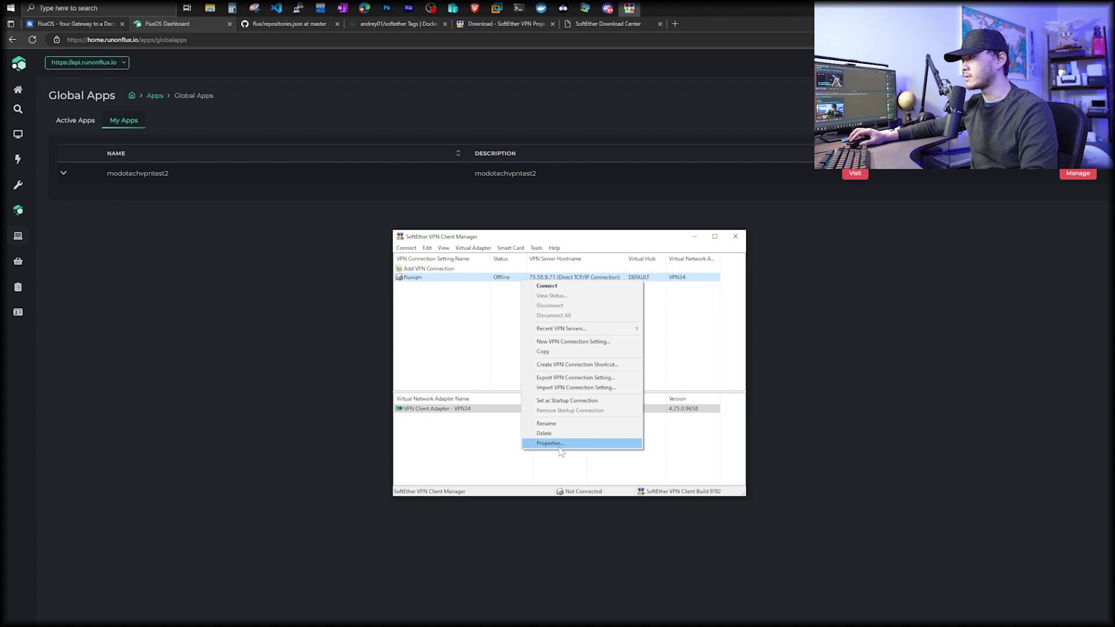
click(545, 433)
click(642, 370)
Delete the VPN34 virtual network adapter.
right_click(554, 408)
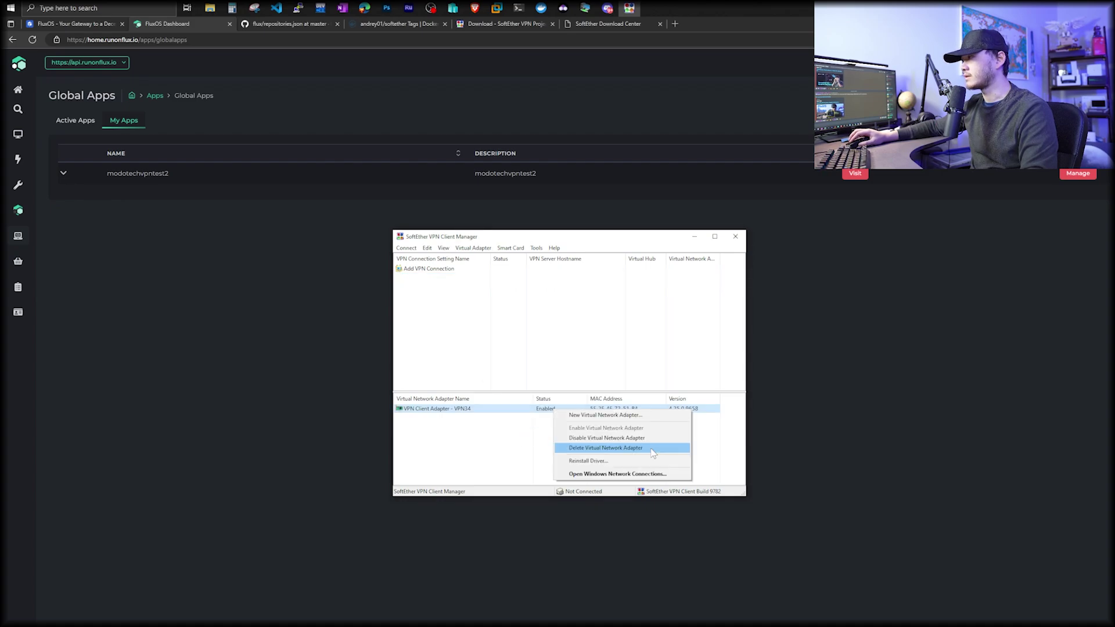
click(652, 450)
click(603, 368)
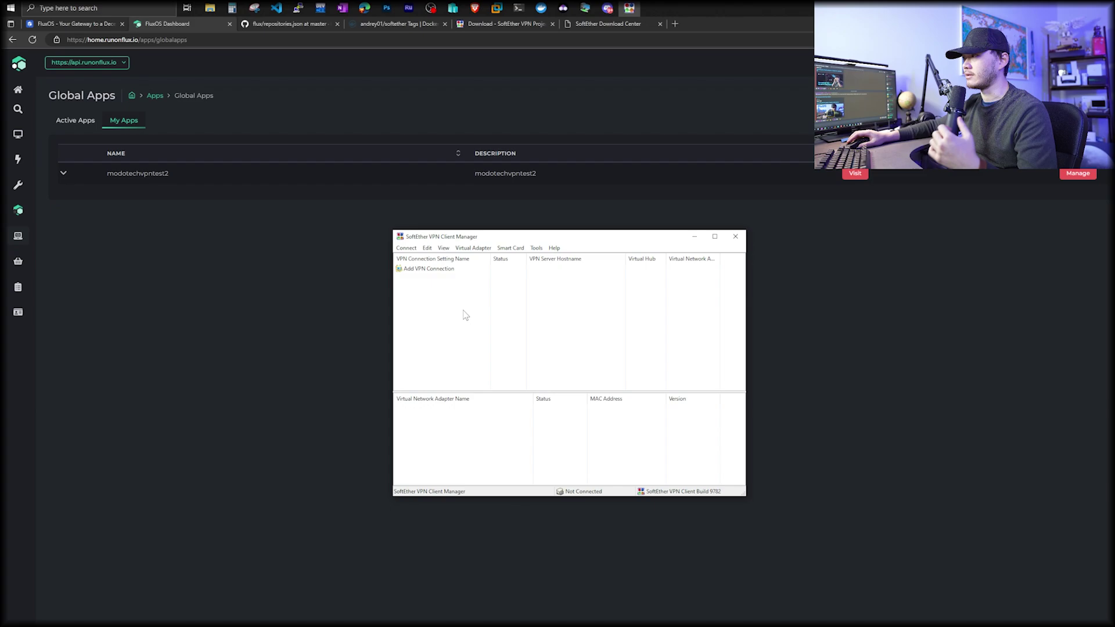
Create a virtual network adapter named VPN123 after the name burnerVPN is rejected as invalid.
double_click(430, 270)
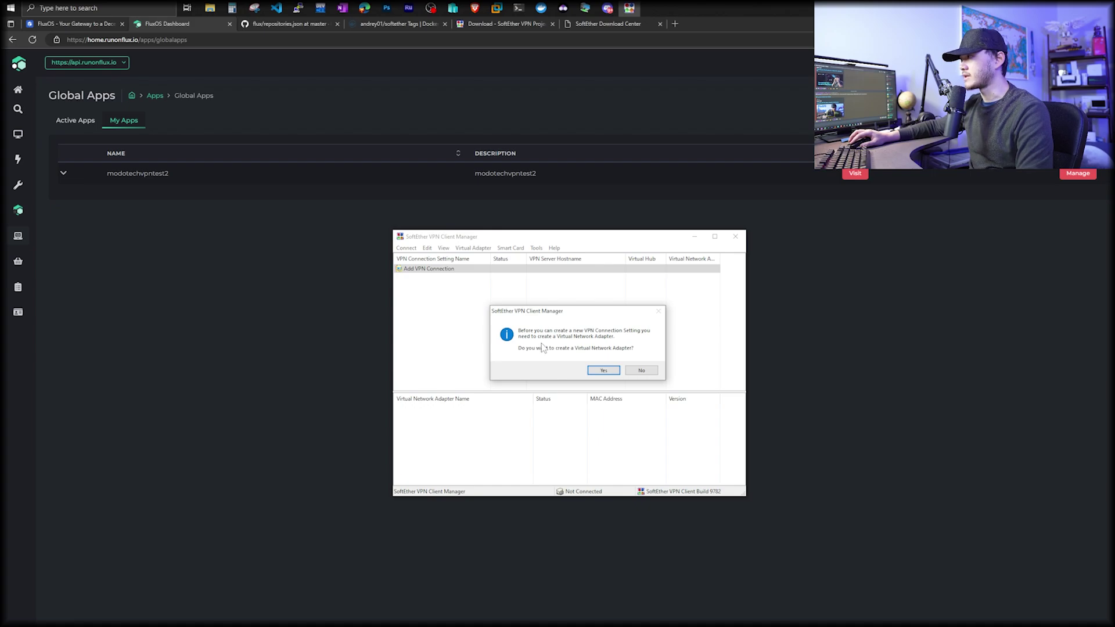
click(604, 372)
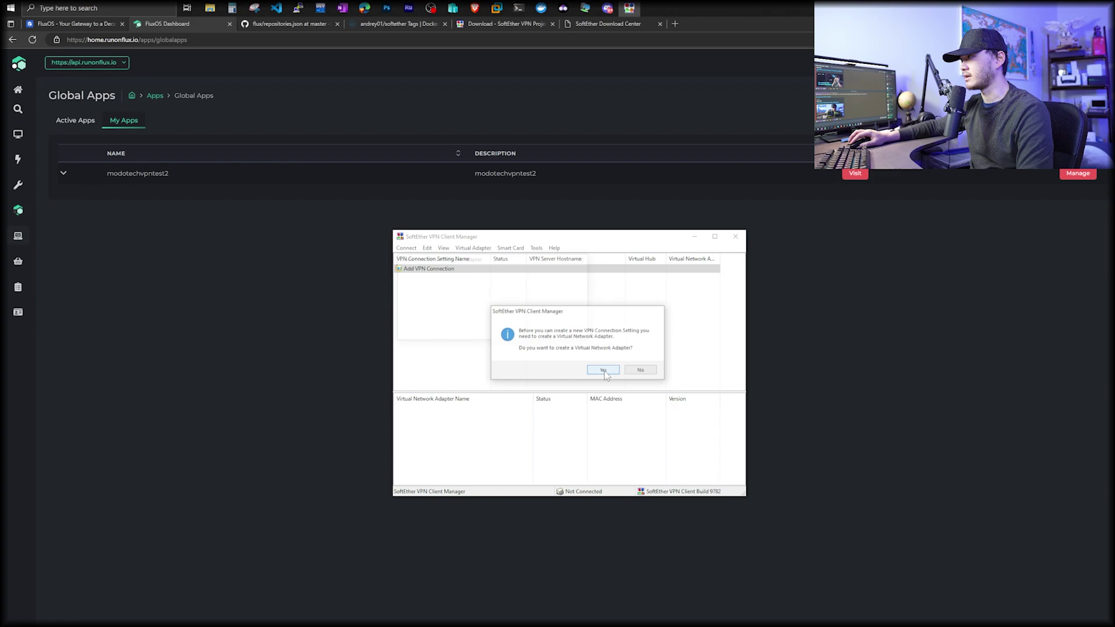
text(burnerVPN)
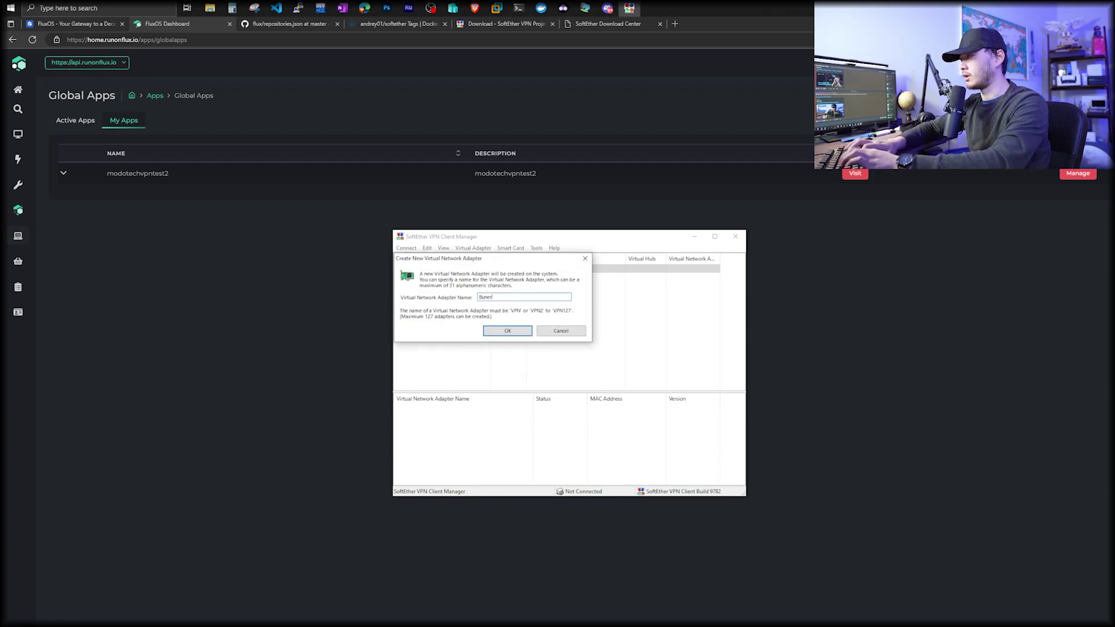
key(Return)
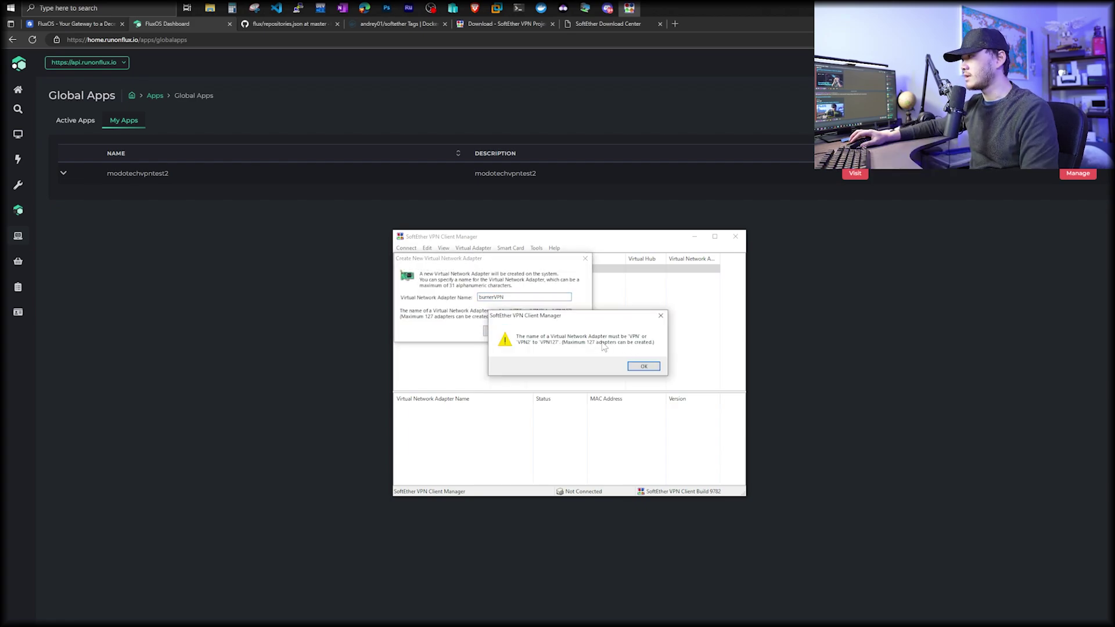
key(Return)
text(VPN)
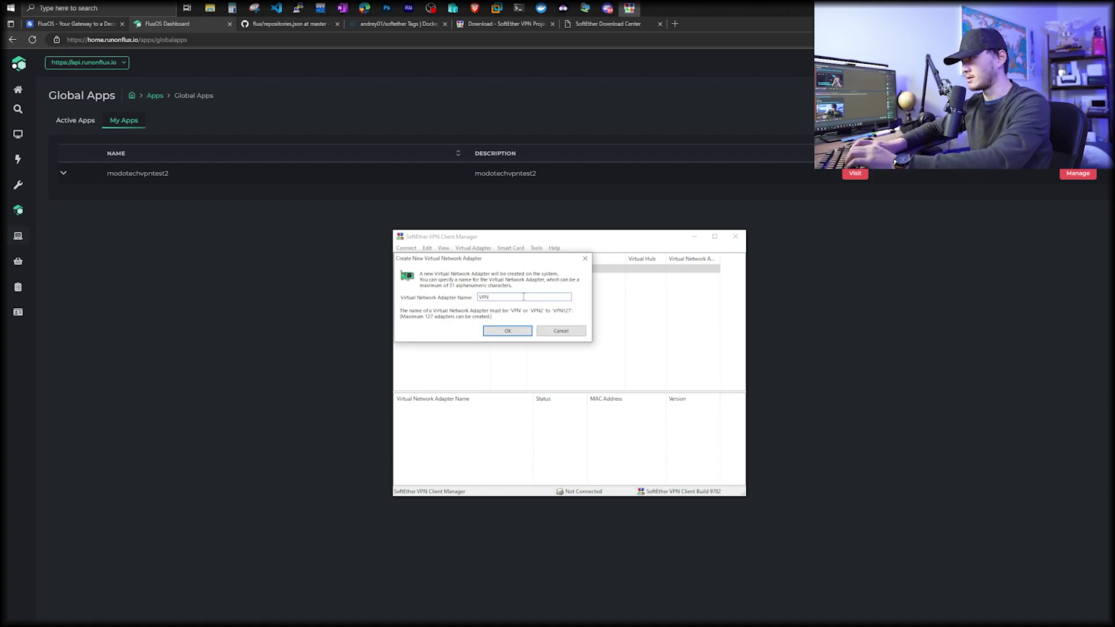
text(123)
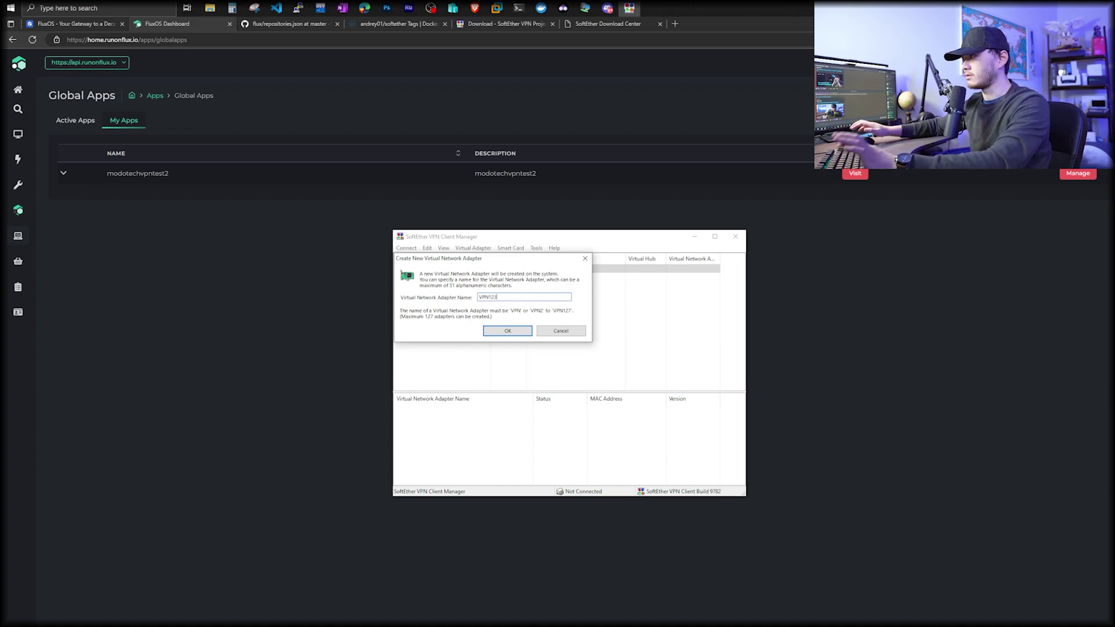
key(Return)
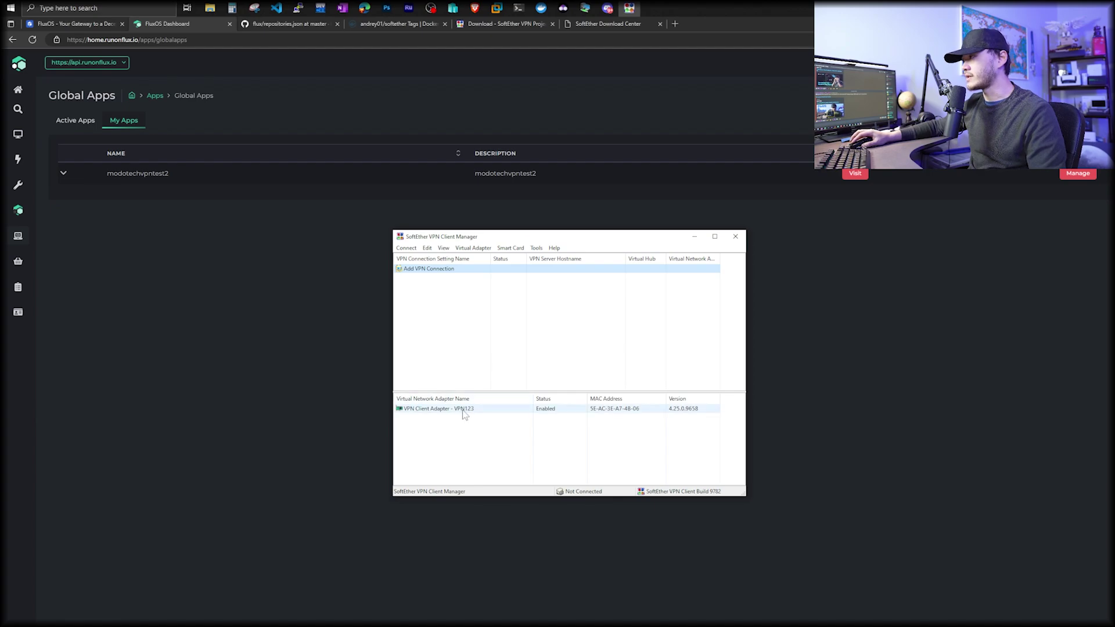
Refresh My Apps, expand BurnerFluxVPN, and visit its hosting node at 38.124.166.33.
click(343, 272)
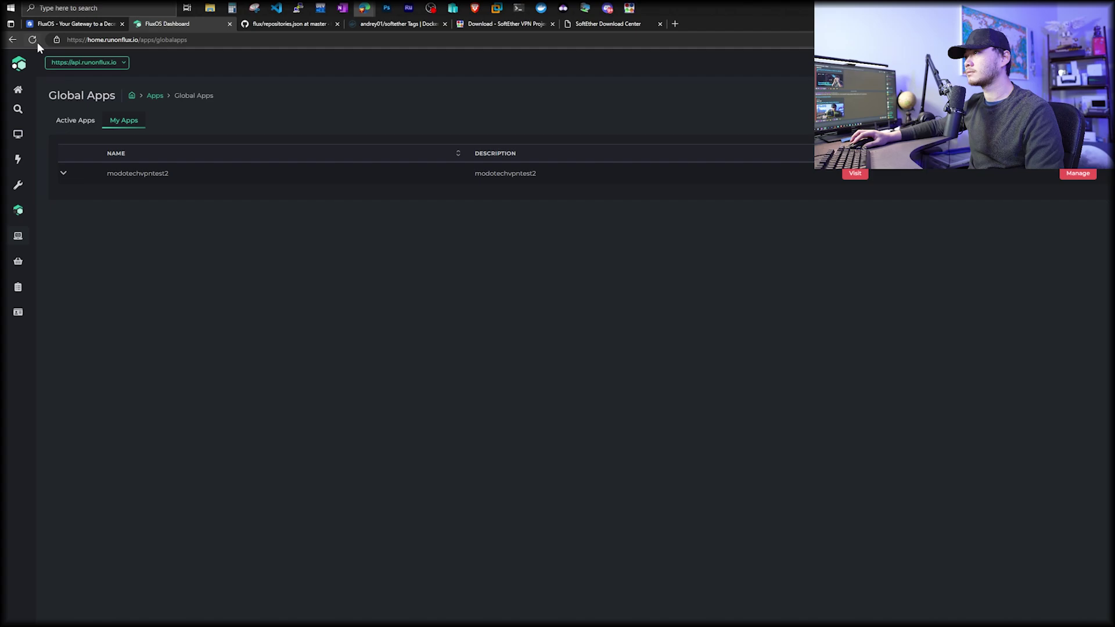
click(37, 41)
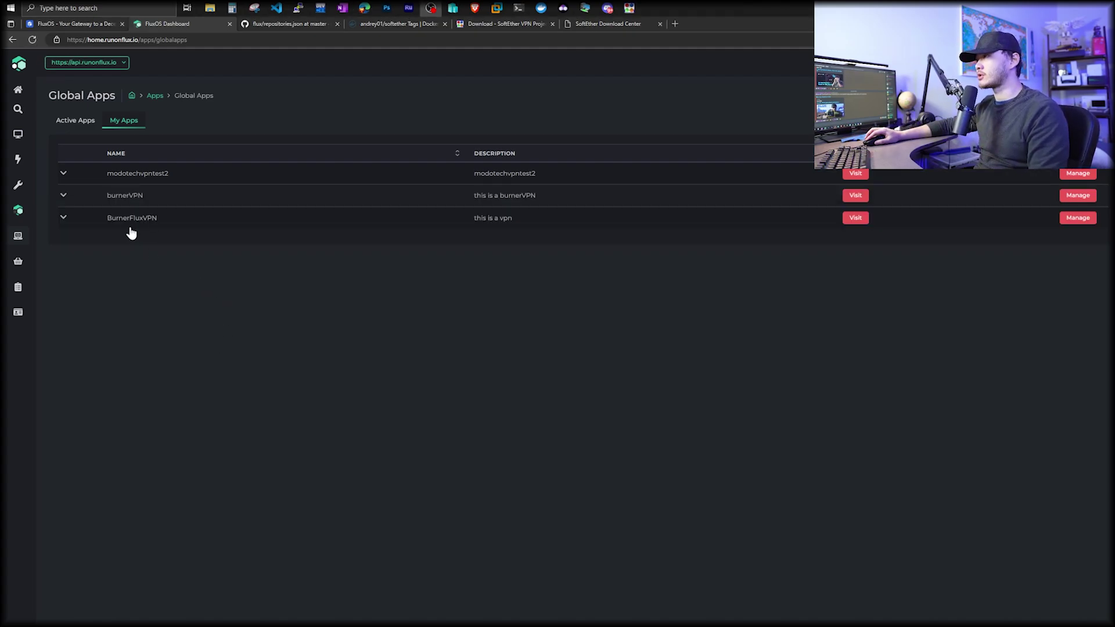
click(63, 219)
scroll(125, 575, down, 2)
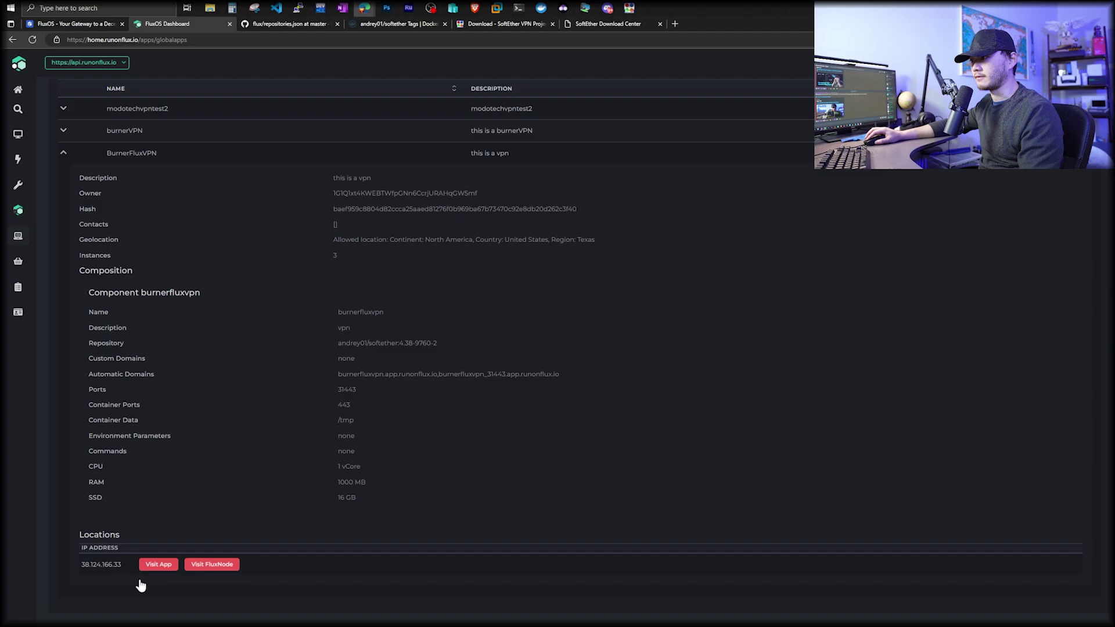
triple_click(141, 583)
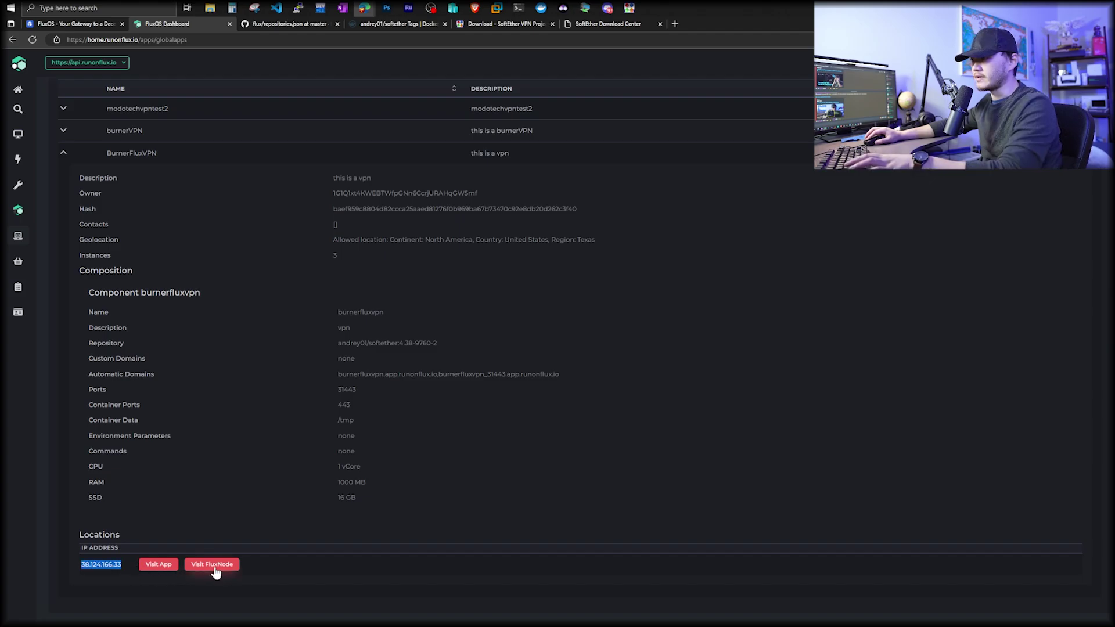
click(212, 566)
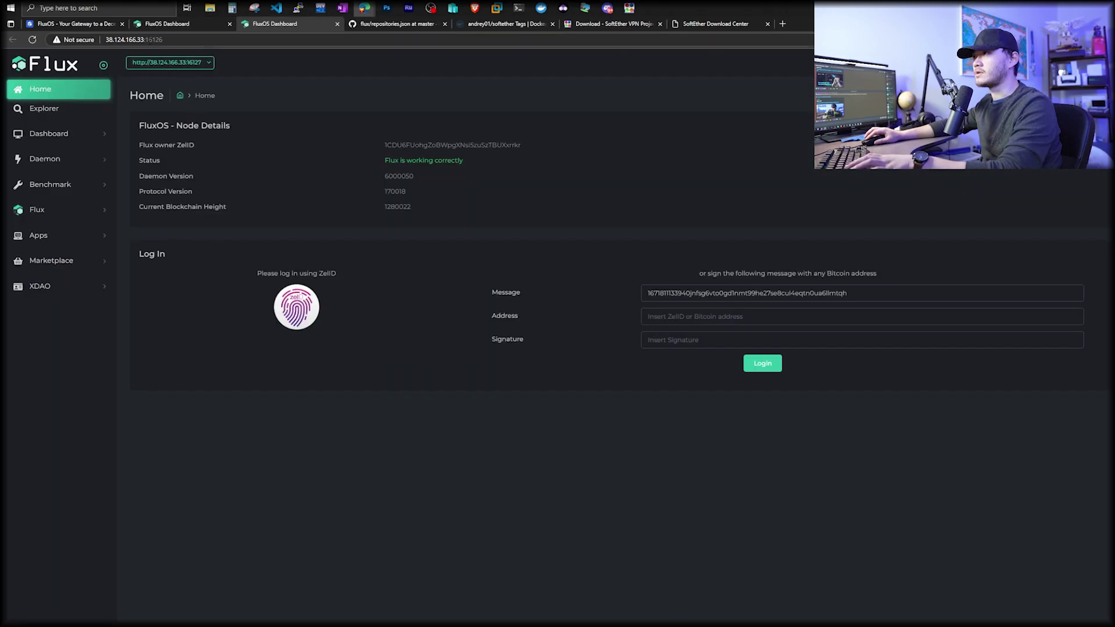
Sign in to the 38.124.166.33:16126 node dashboard with ZelID through Zelcore.
click(163, 40)
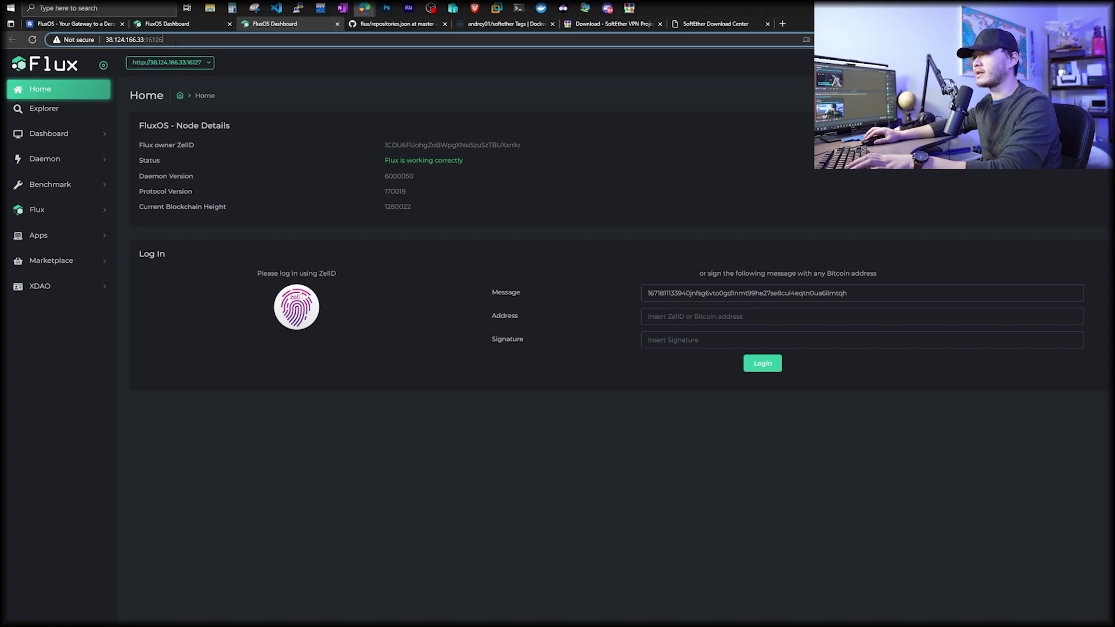
drag(163, 39, 81, 52)
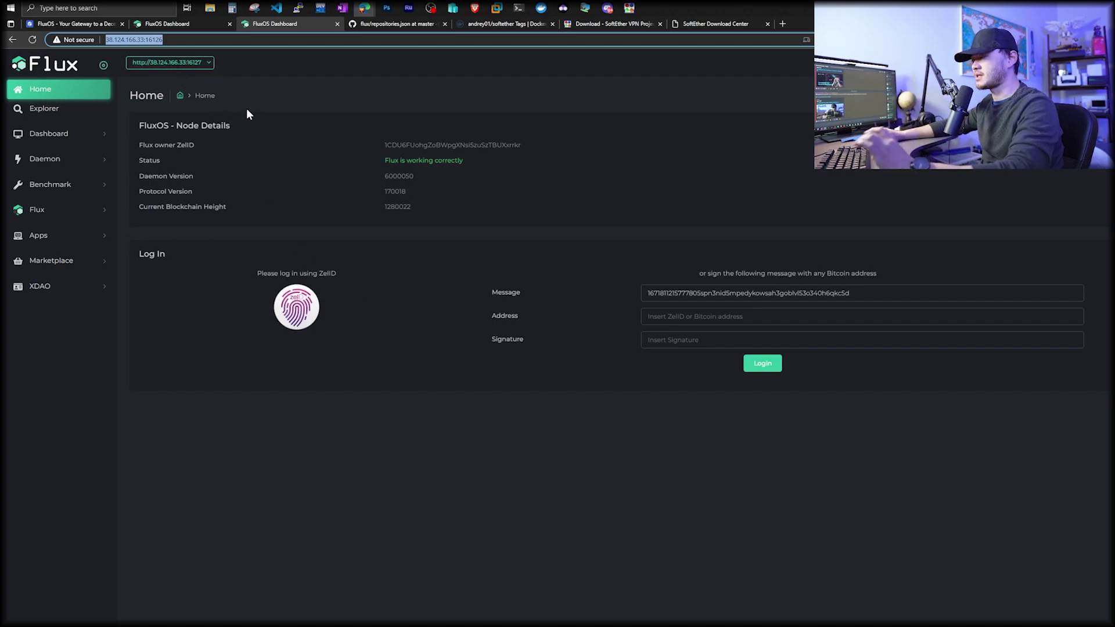
click(317, 317)
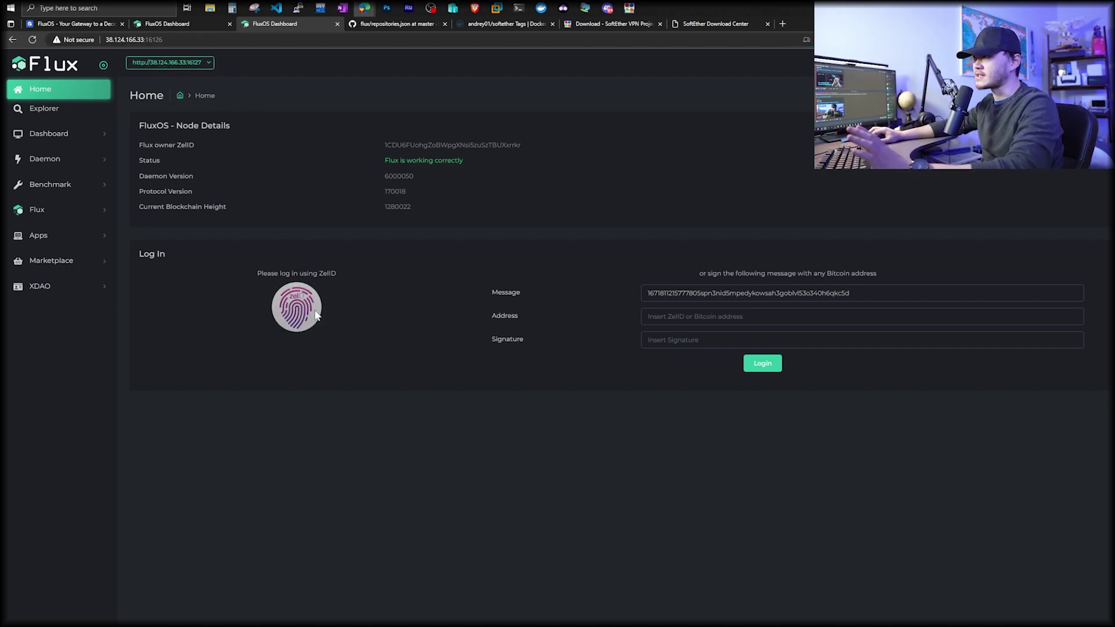
click(609, 90)
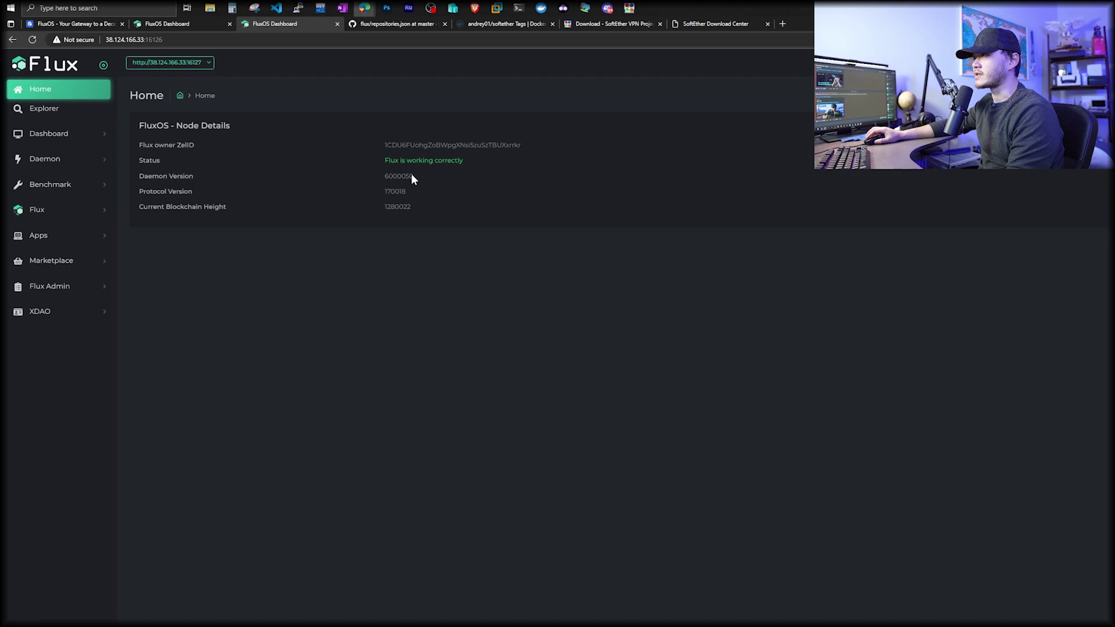
Open the node's My Local Apps list and expand the BurnerFluxVPN details.
click(85, 242)
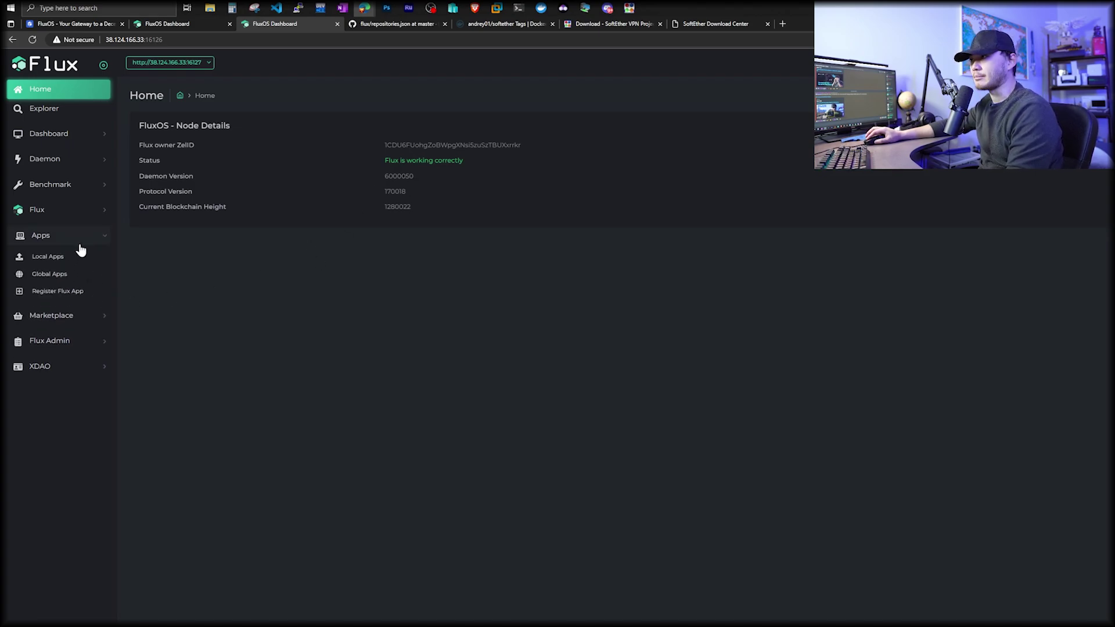
click(58, 259)
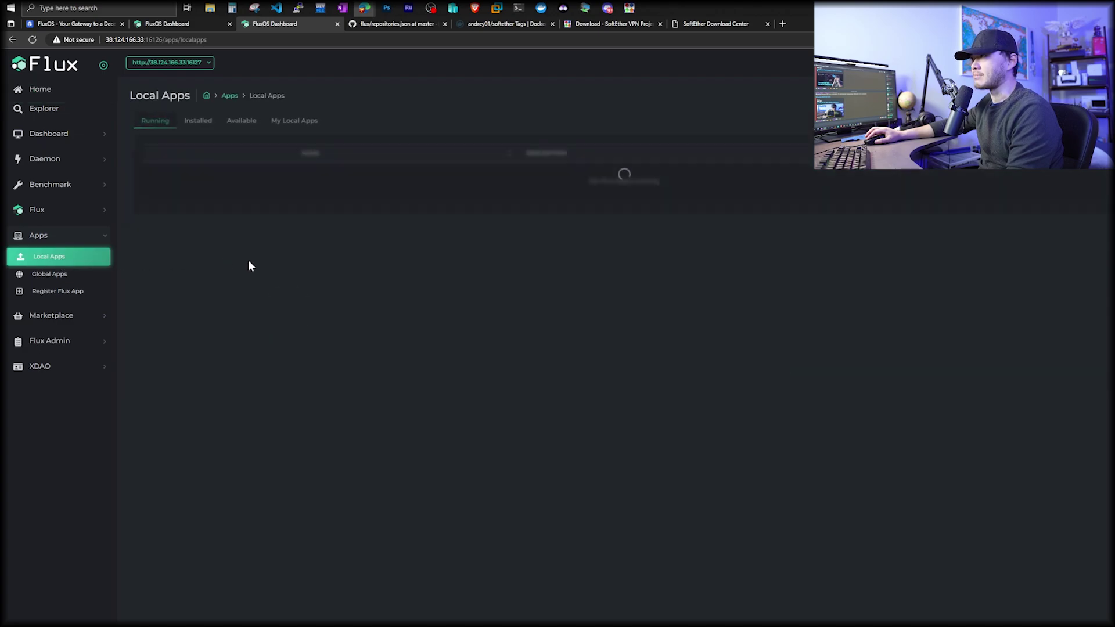
click(304, 124)
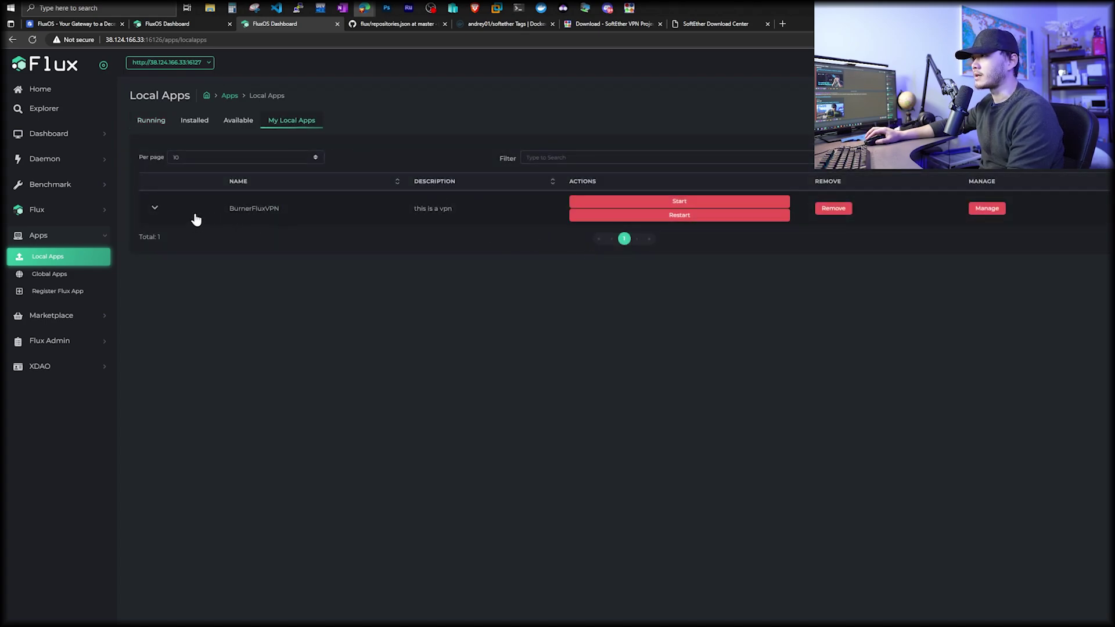
click(156, 210)
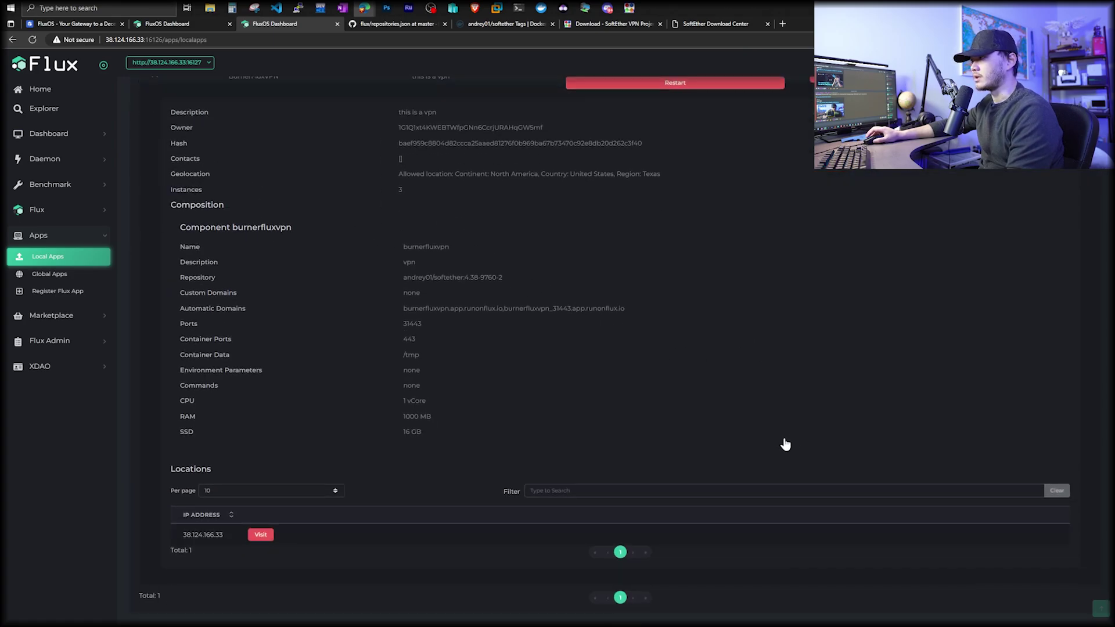
scroll(741, 444, down, 3)
scroll(799, 435, up, 3)
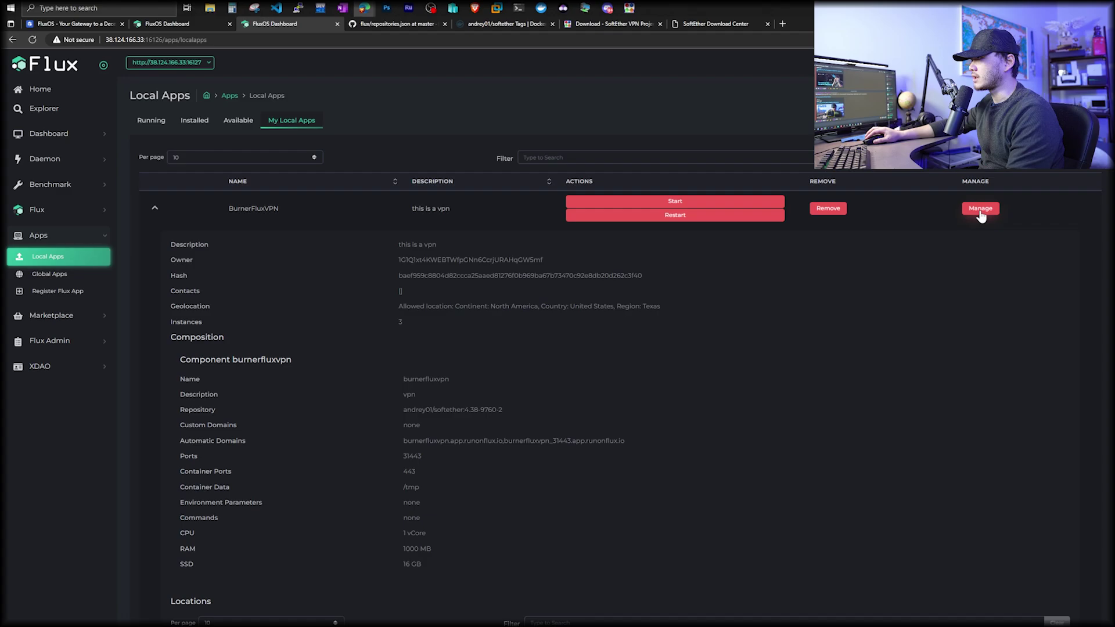
Open BurnerFluxVPN's management page and its log file, scrolling to the SoftEther output.
click(980, 210)
click(910, 227)
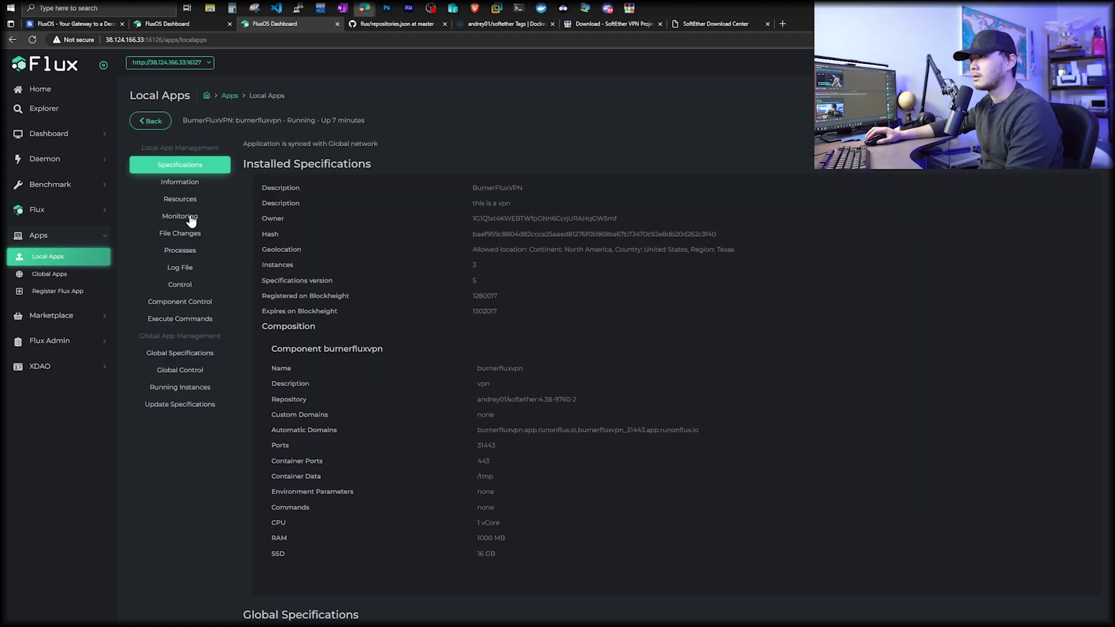
click(185, 269)
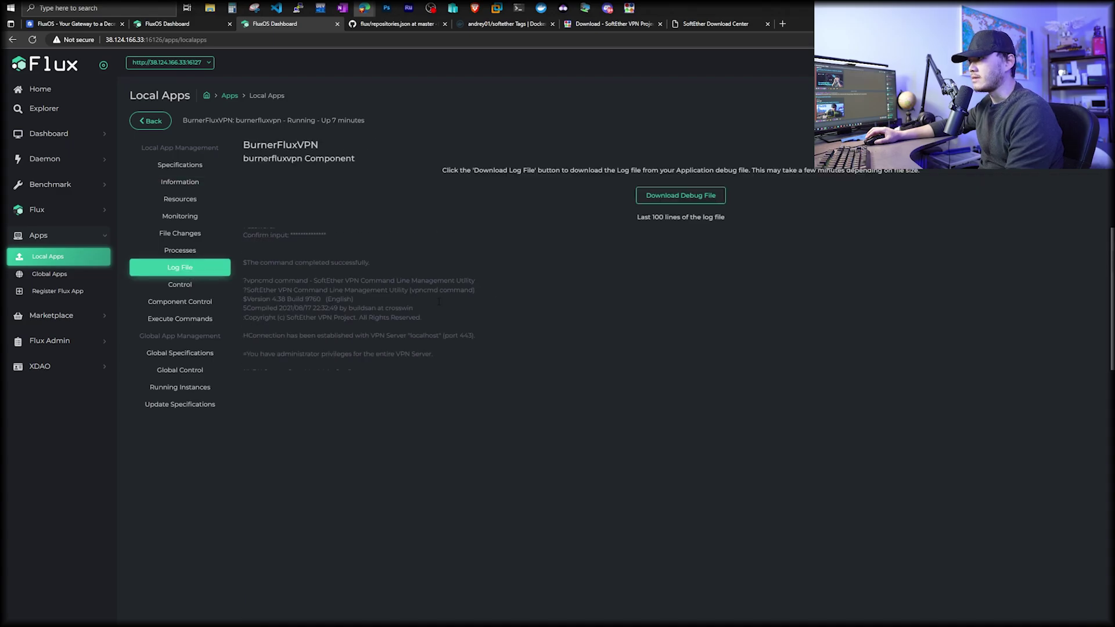
scroll(438, 301, down, 2)
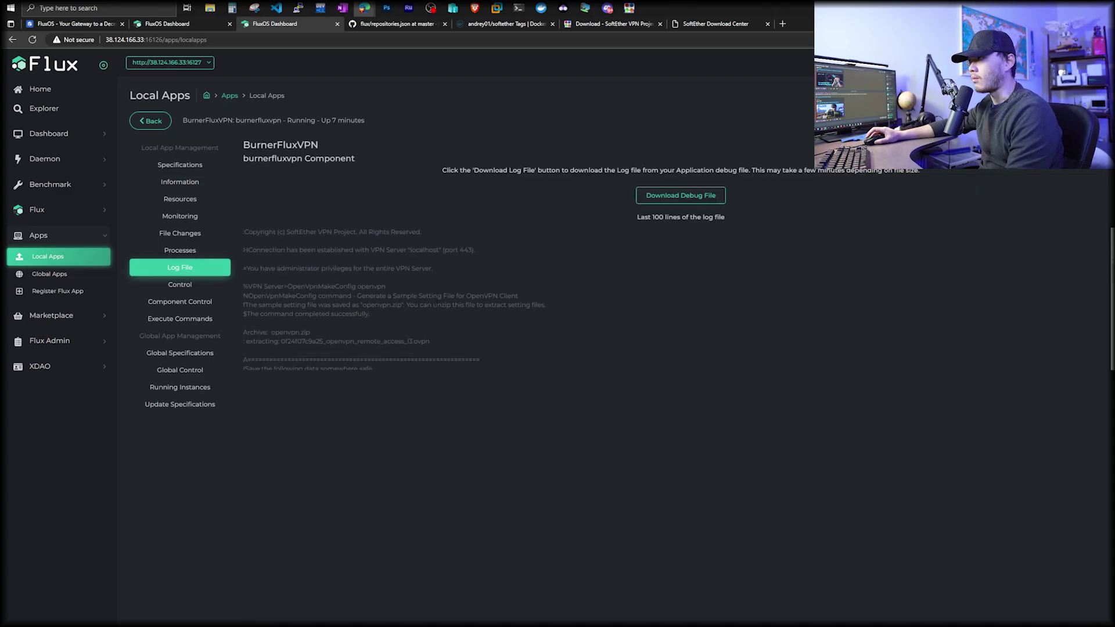
scroll(438, 302, down, 2)
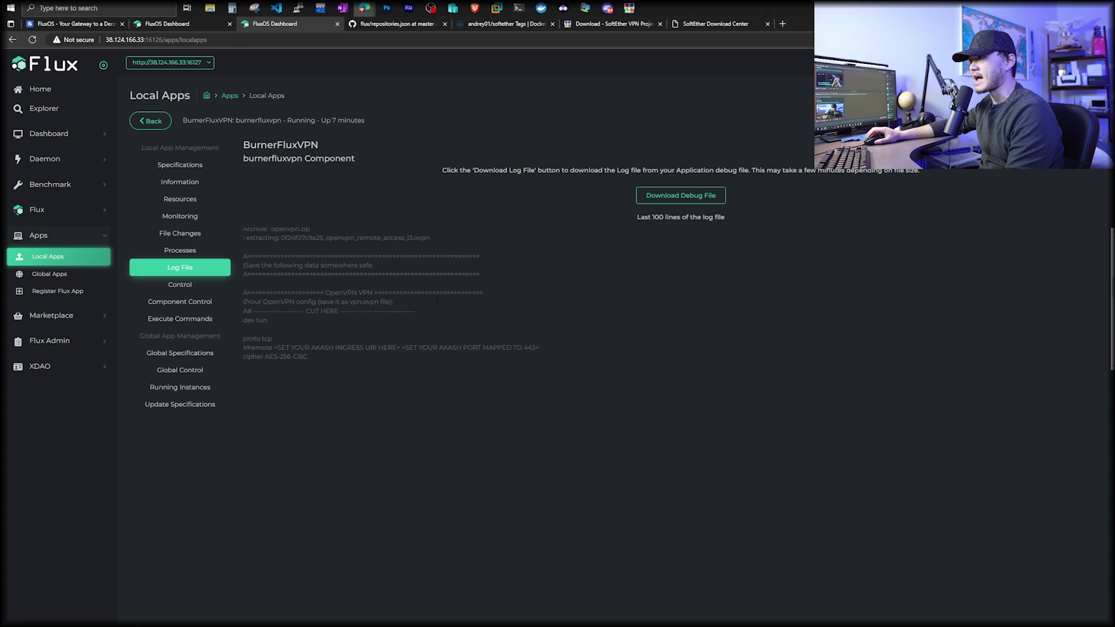
scroll(437, 301, down, 5)
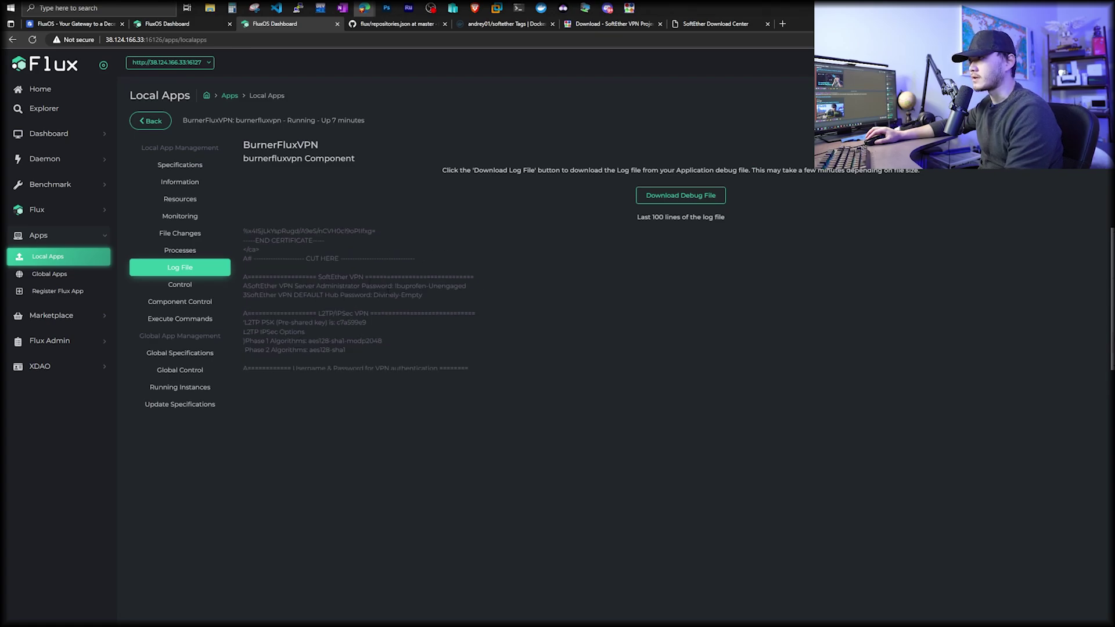
Find the VPN authentication section and select the username and password lines.
drag(396, 285, 372, 295)
click(441, 299)
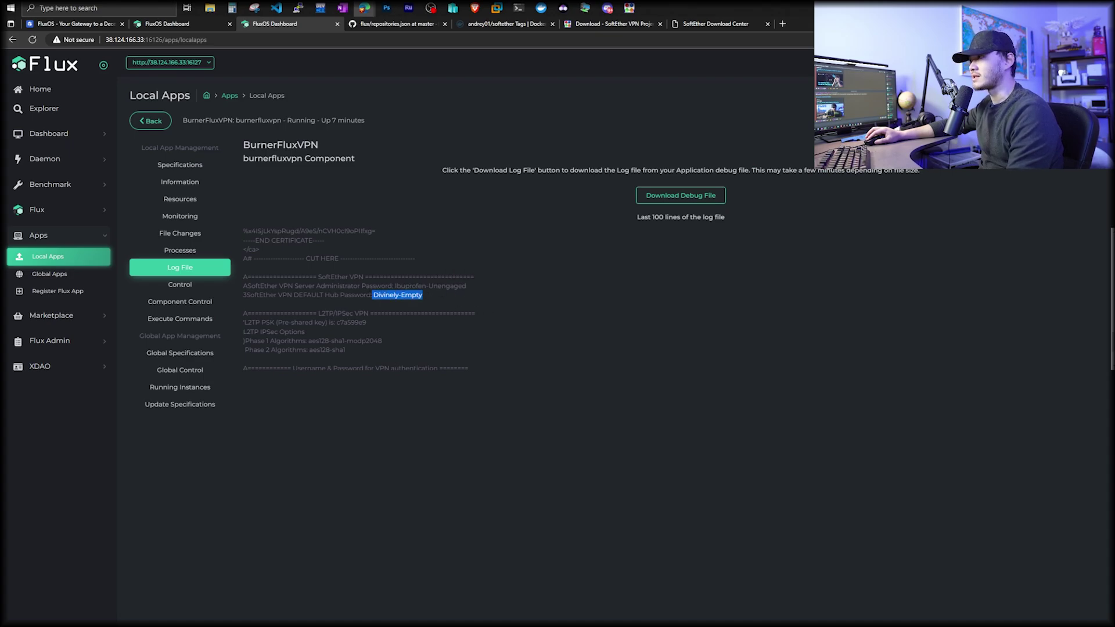
click(428, 296)
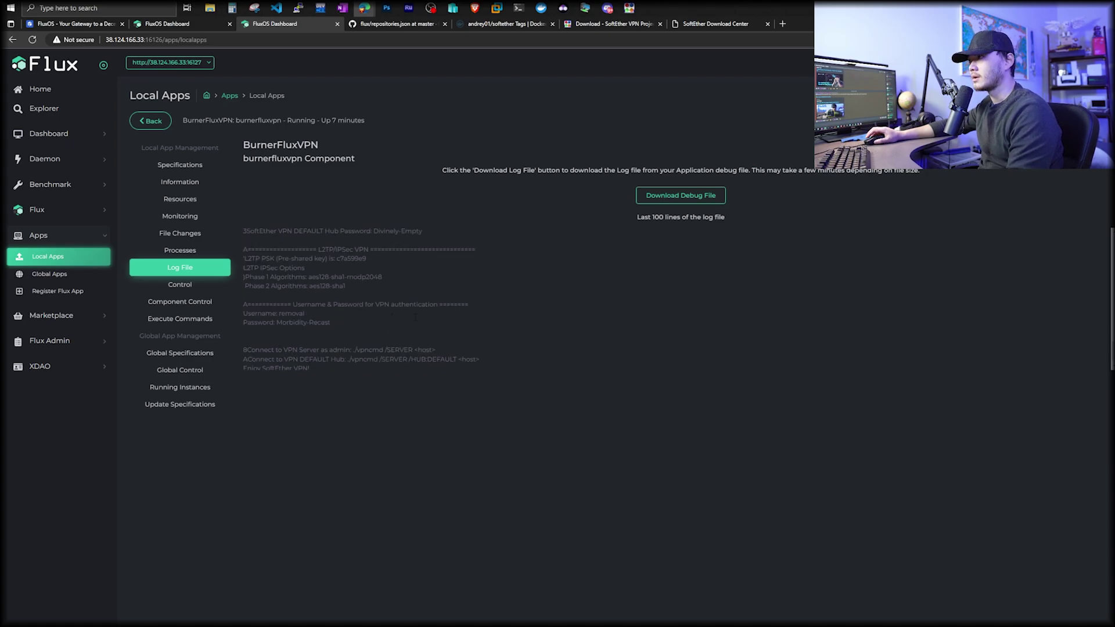
scroll(394, 332, down, 3)
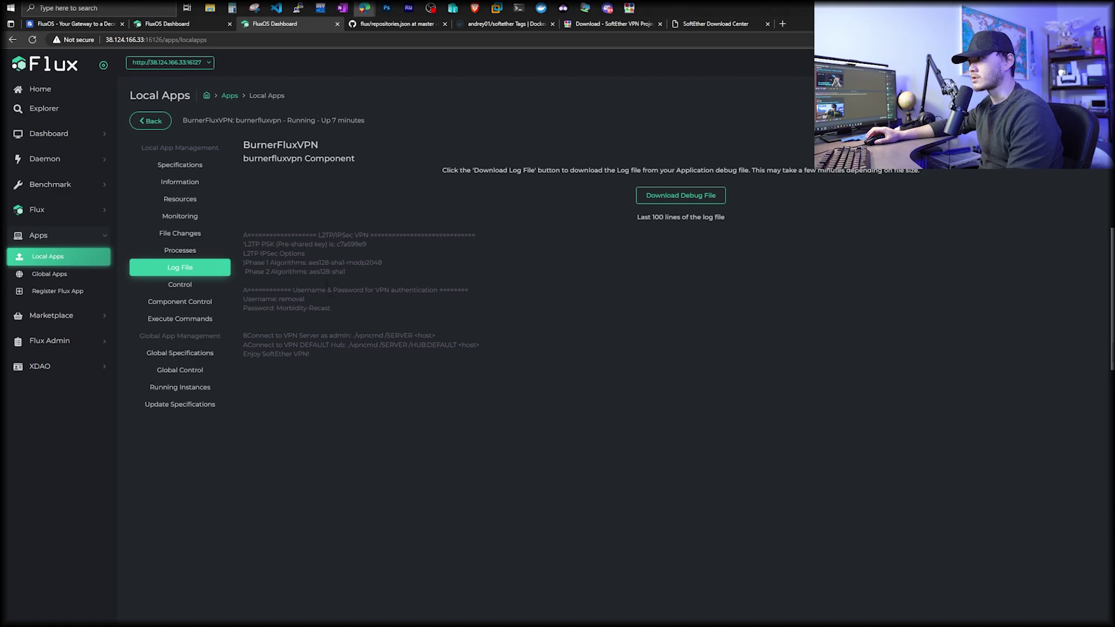
drag(290, 289, 439, 290)
click(324, 299)
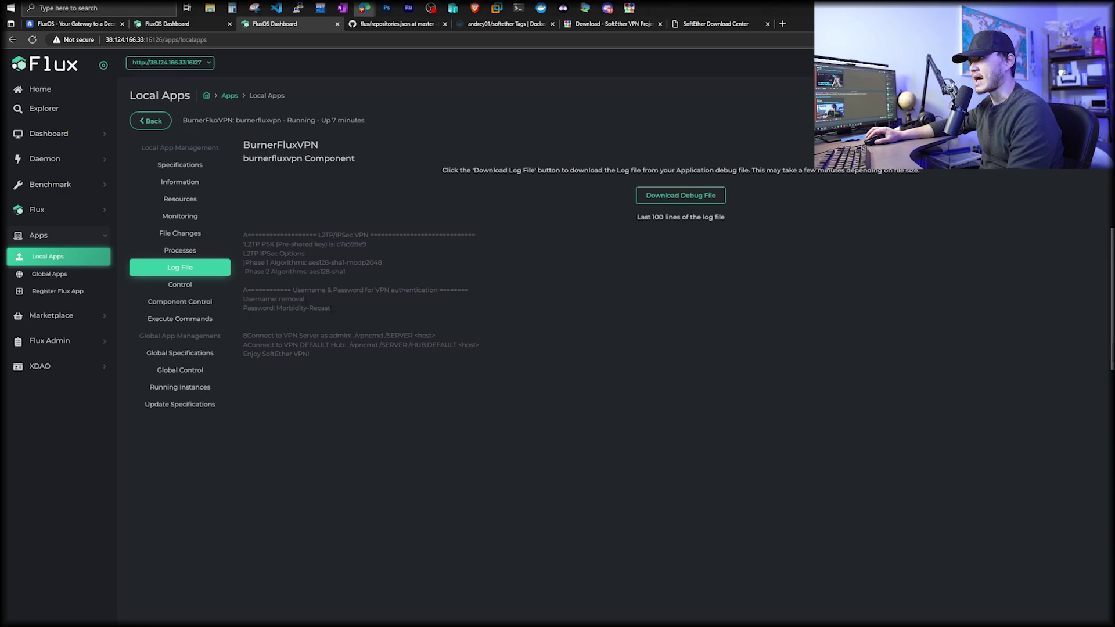
drag(335, 311, 243, 298)
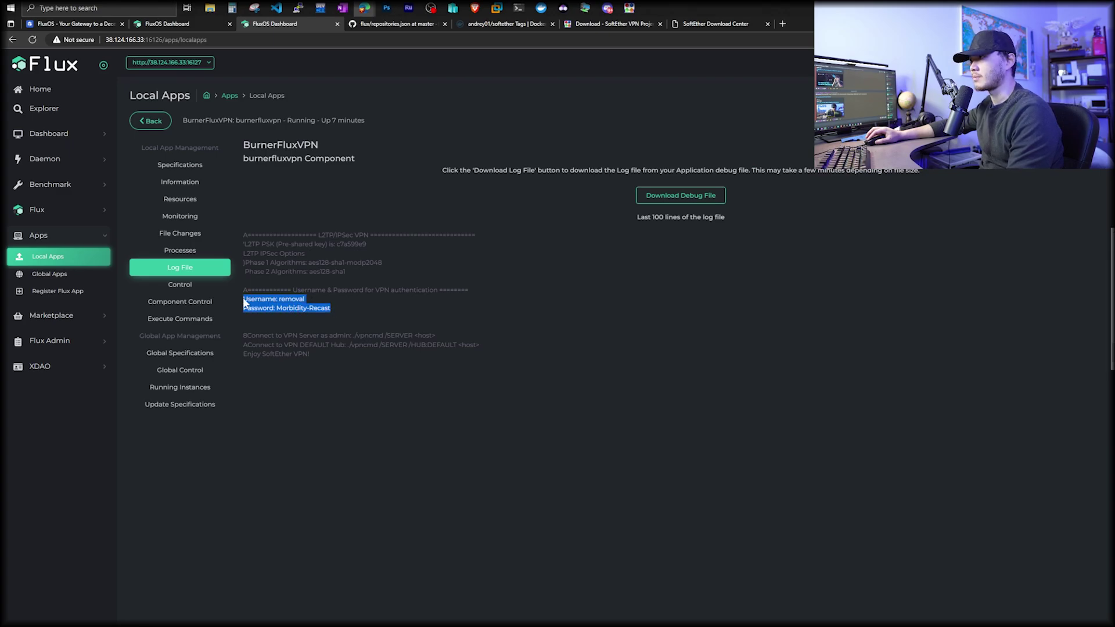
Add a new VPN connection named fluxburner, taking the node's IP from the browser address bar.
click(629, 9)
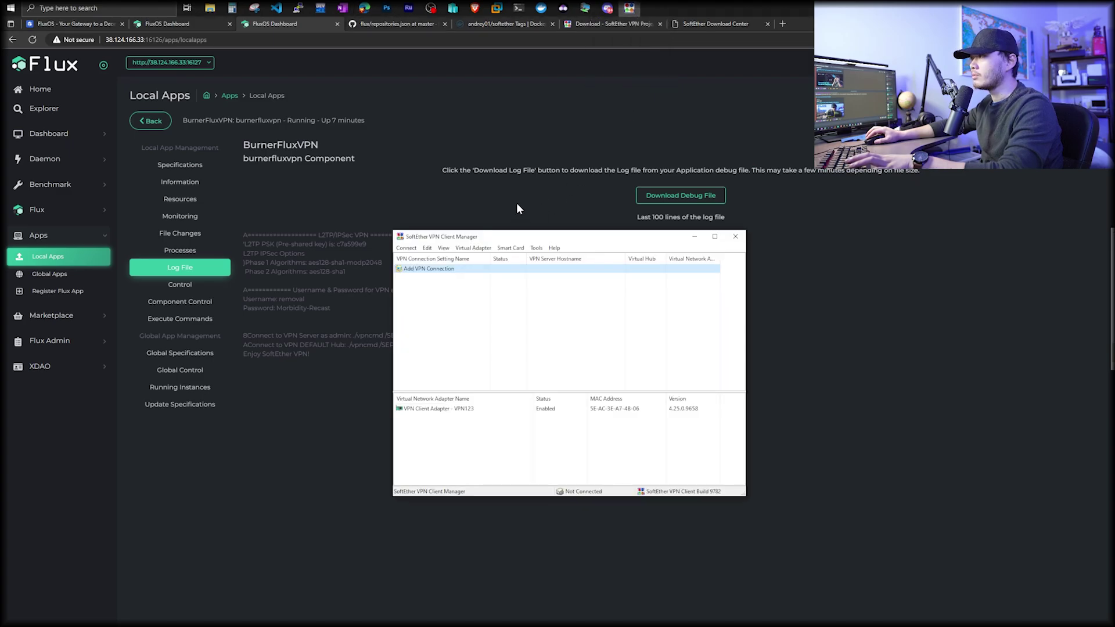
drag(555, 242, 615, 268)
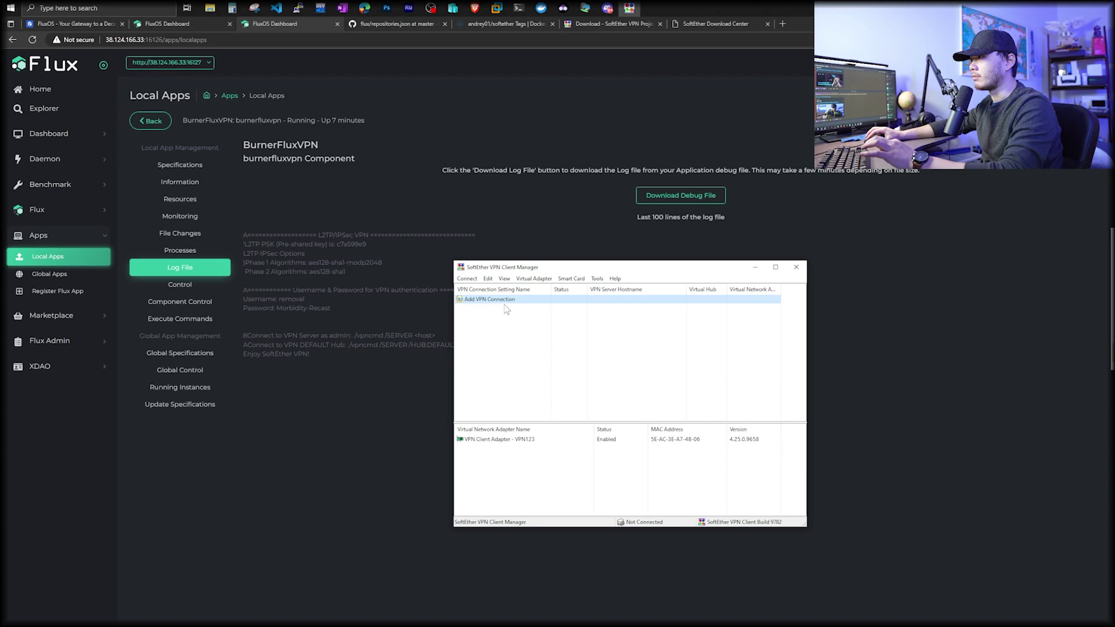
double_click(507, 302)
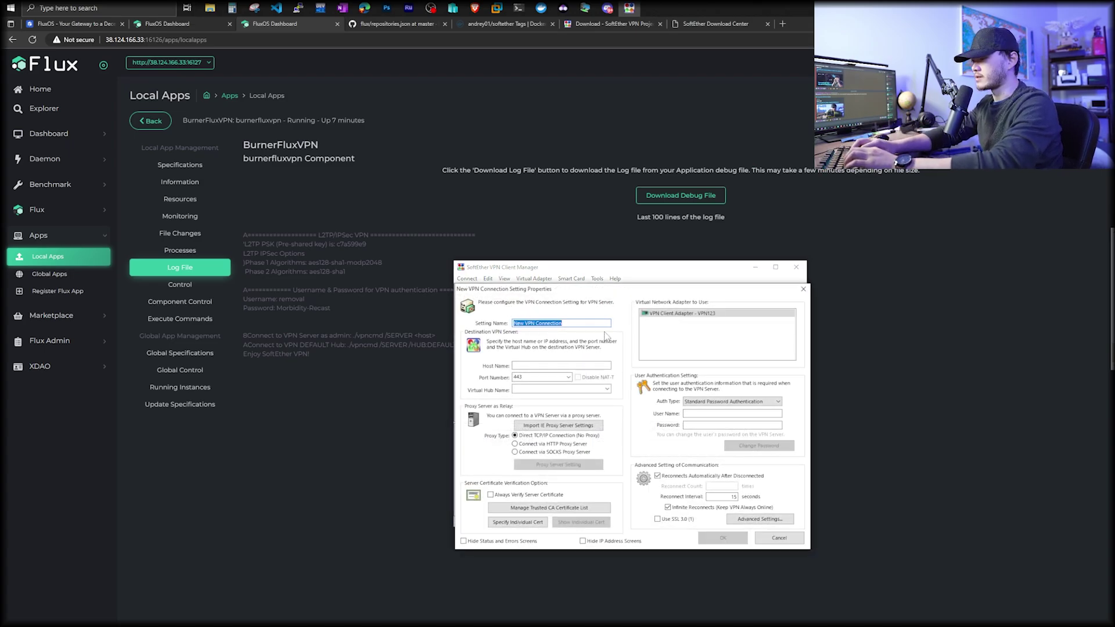
text(fluxburner)
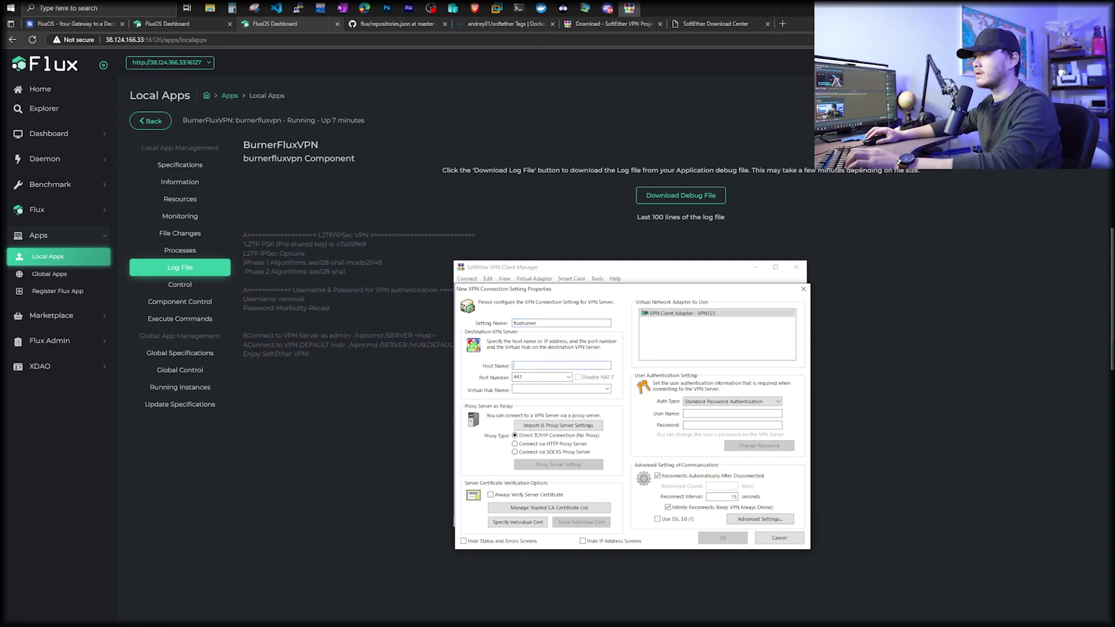
key(alt+Tab)
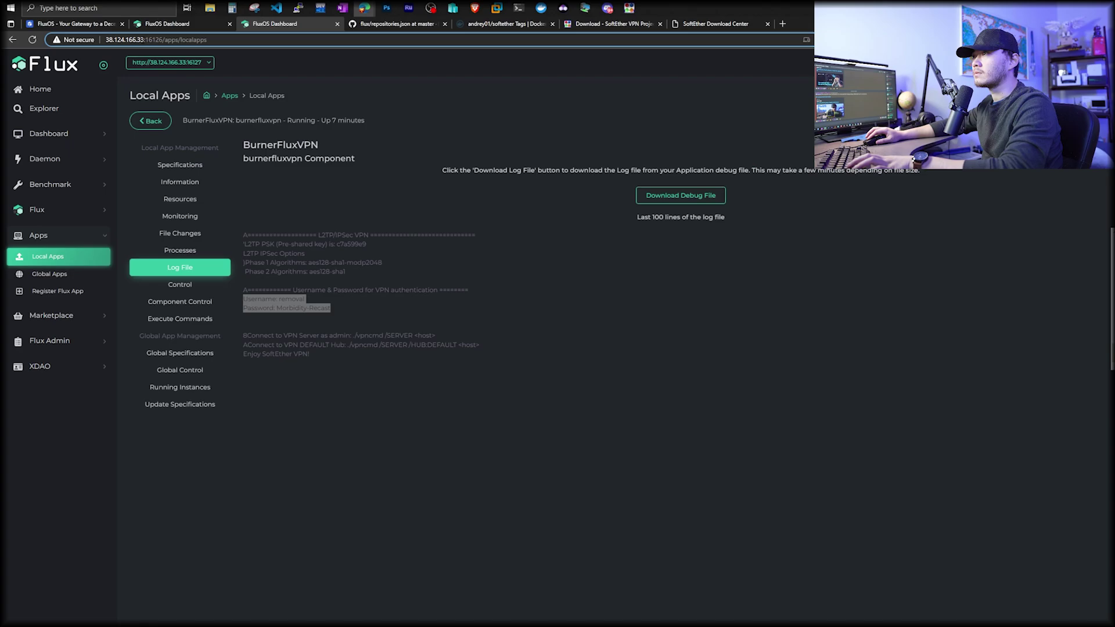
drag(141, 39, 106, 40)
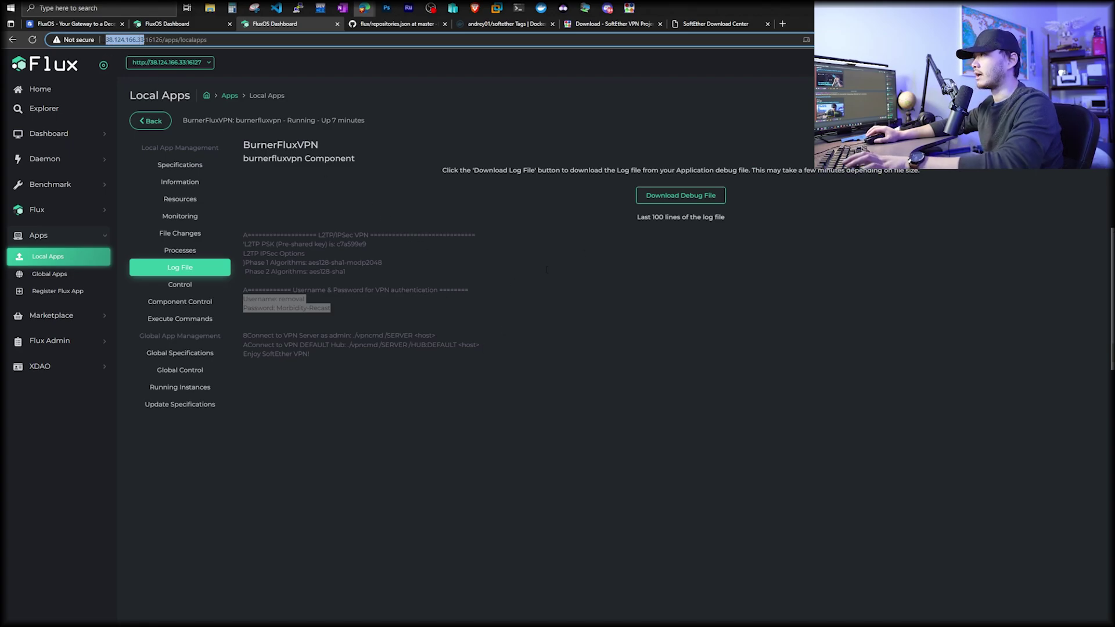
key(alt+Tab)
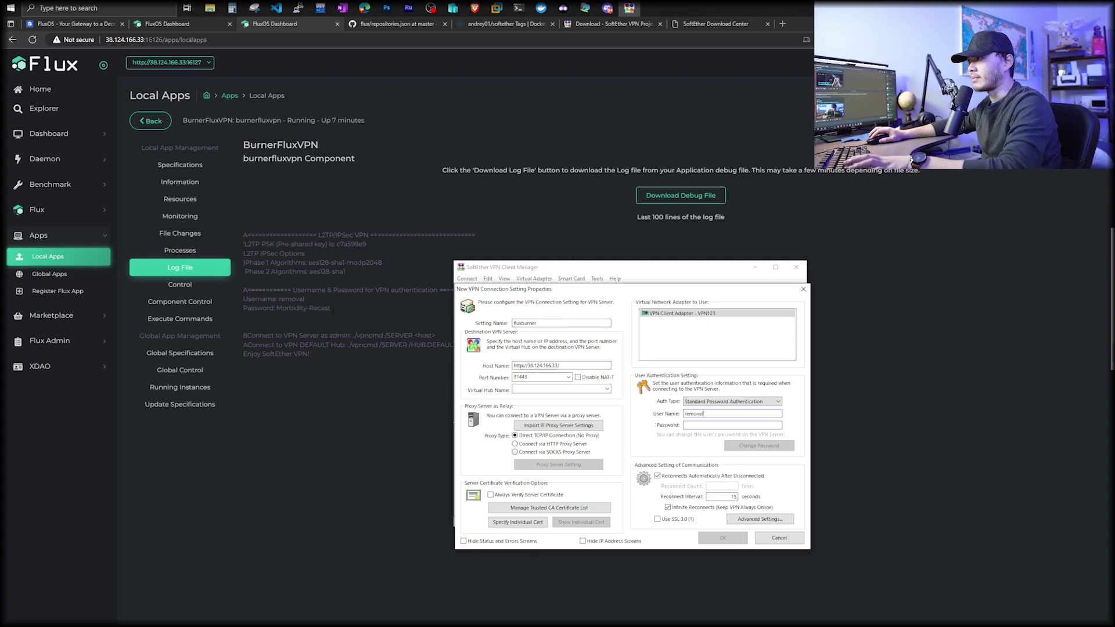
Copy the VPN password from the app log into the connection's password field.
drag(329, 307, 276, 308)
key(ctrl+c)
key(alt+Tab)
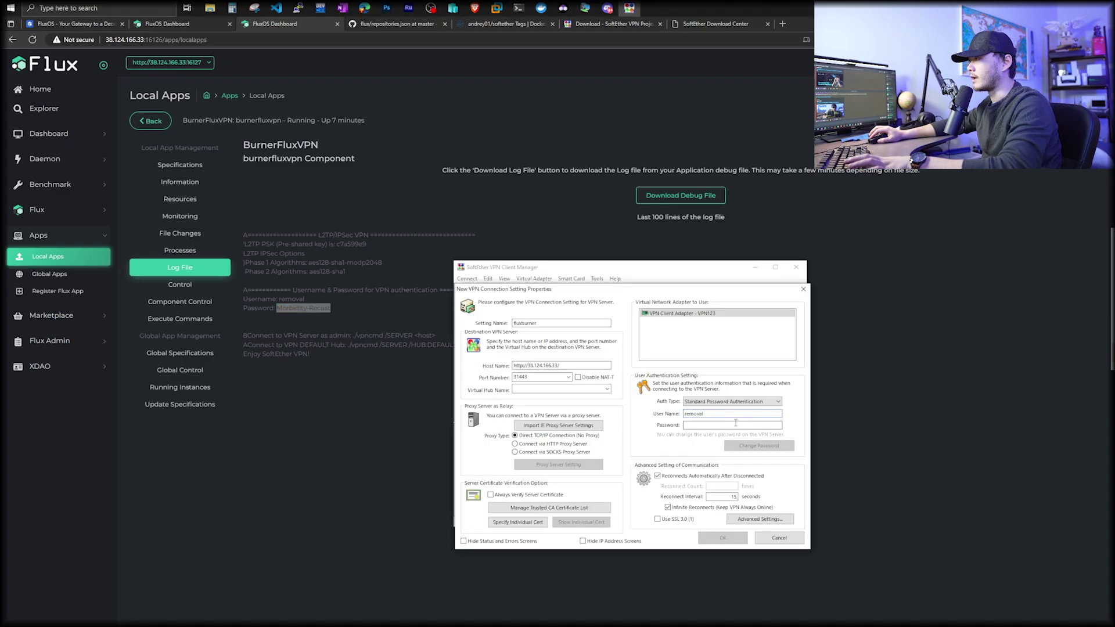
click(765, 425)
key(ctrl+v)
Turn off automatic reconnection and set the Virtual Hub Name to DEFAULT.
click(799, 476)
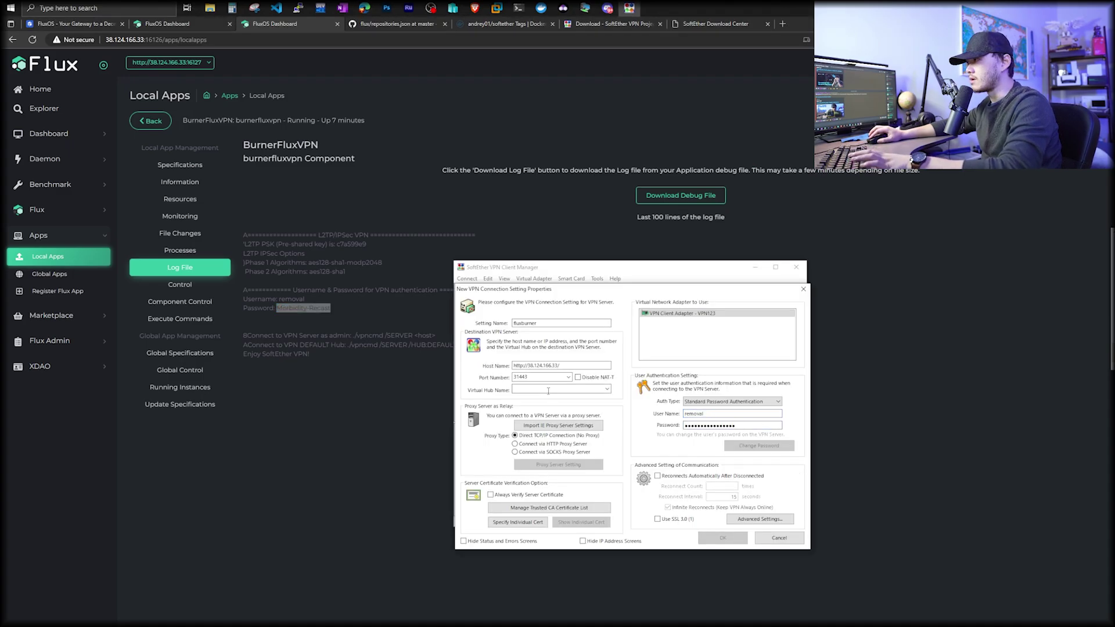
click(607, 390)
click(592, 391)
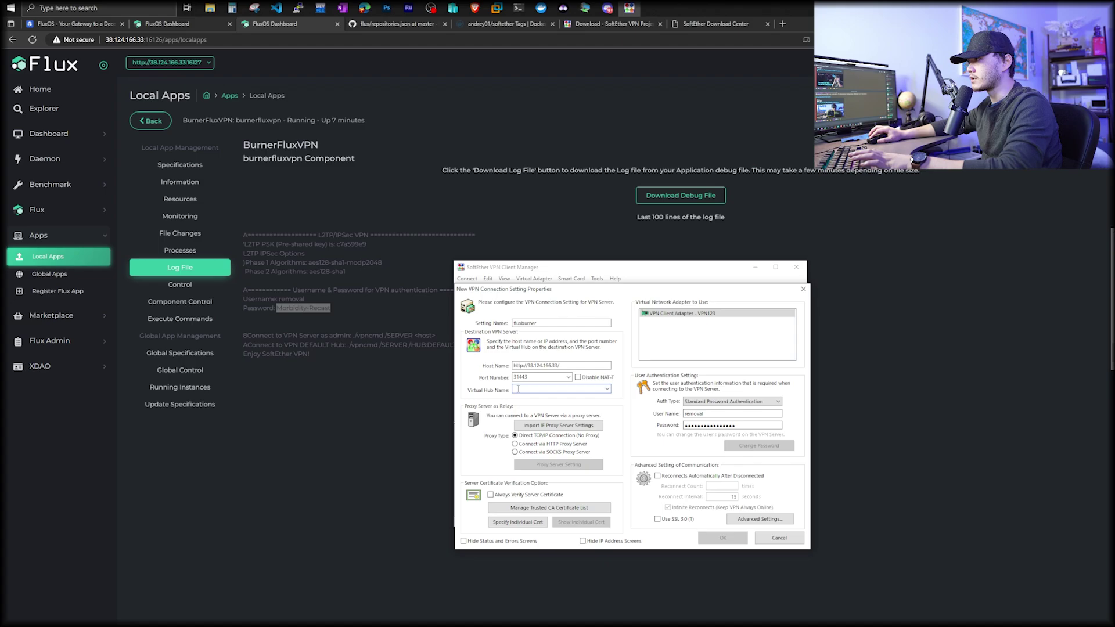
scroll(369, 309, up, 1)
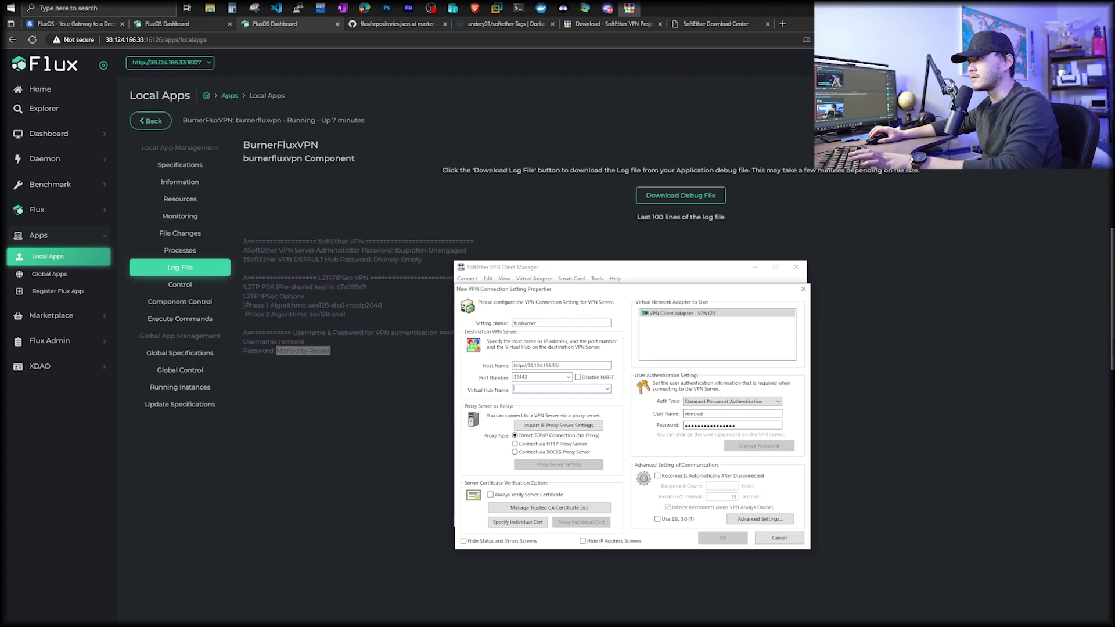
text(D)
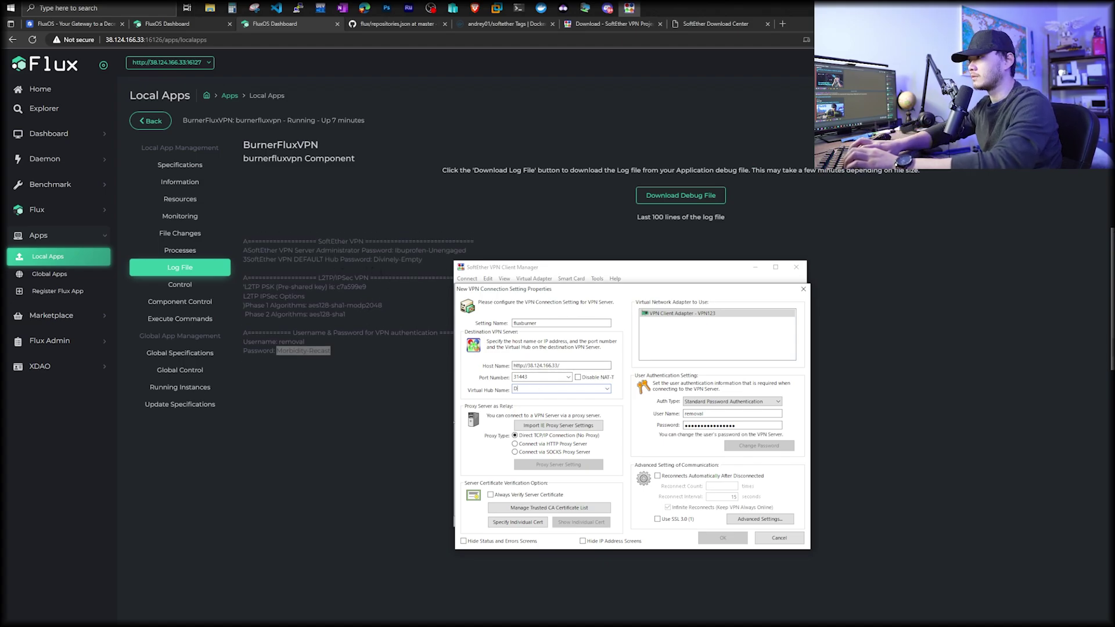
text(EFAULT)
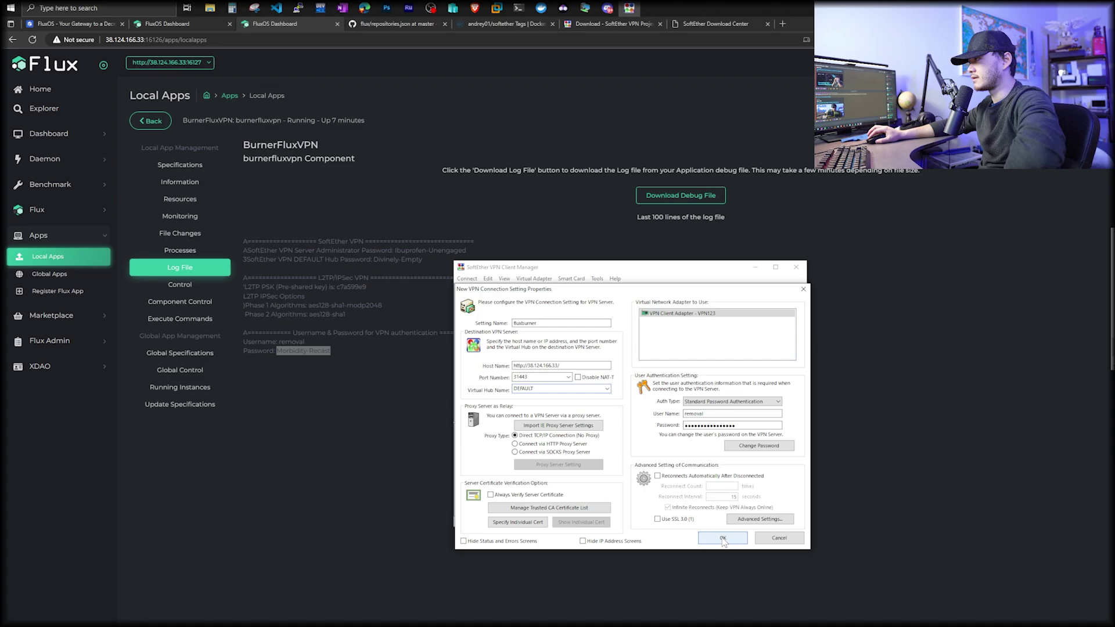
Save the fluxburner connection and try connecting, cancelling the failed attempt.
click(723, 539)
right_click(559, 308)
click(579, 321)
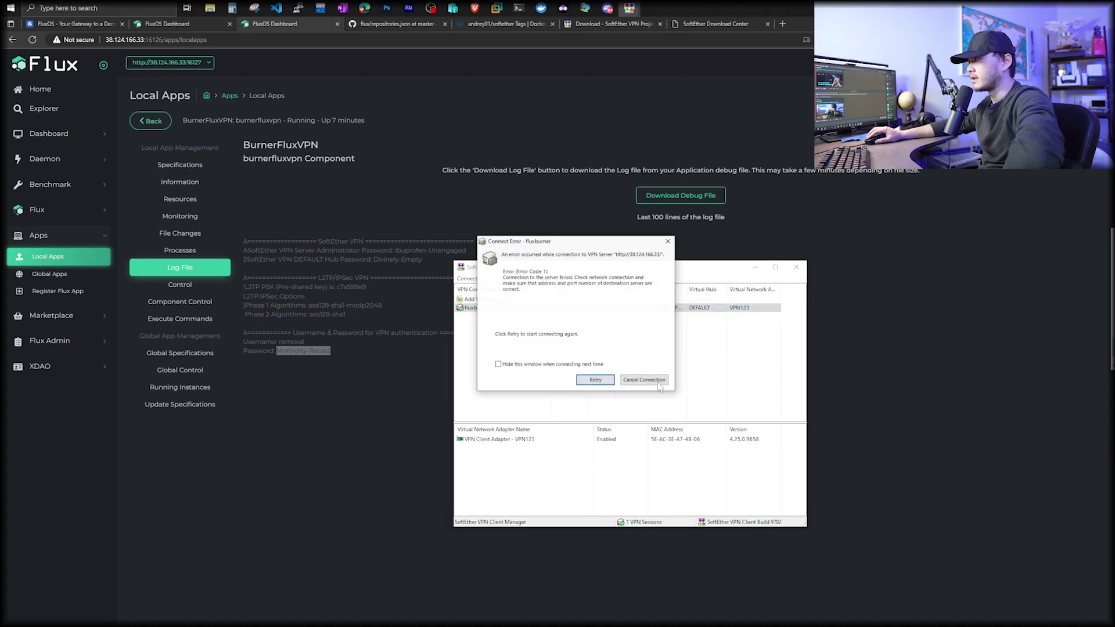
click(659, 383)
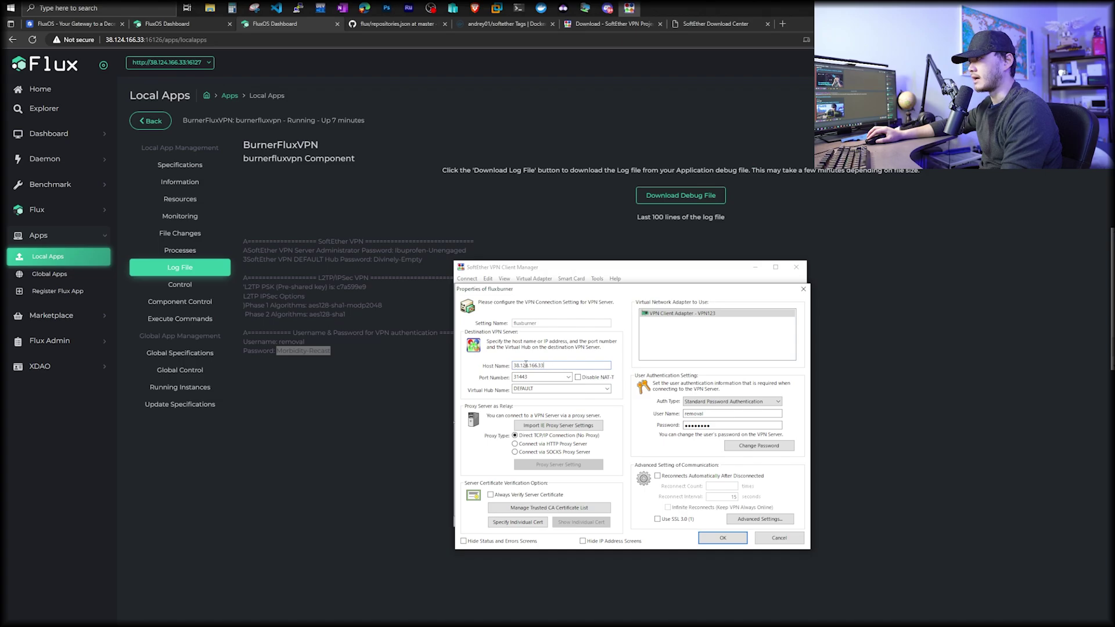
Save the corrected 38.124.166.33 host and connect fluxburner again.
click(721, 538)
right_click(579, 308)
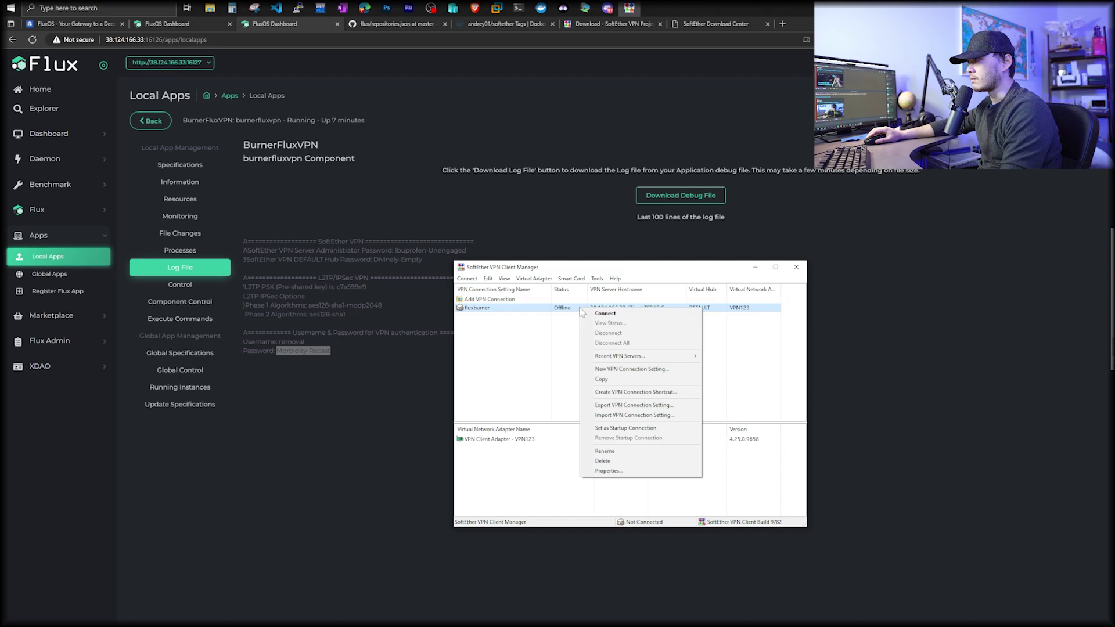
click(607, 315)
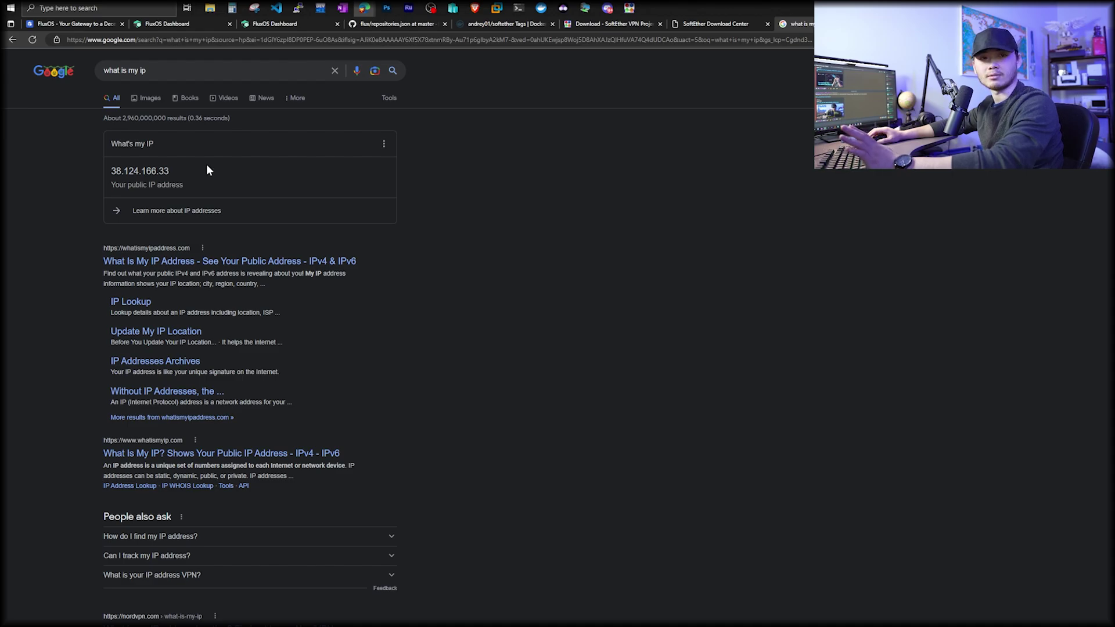
click(224, 41)
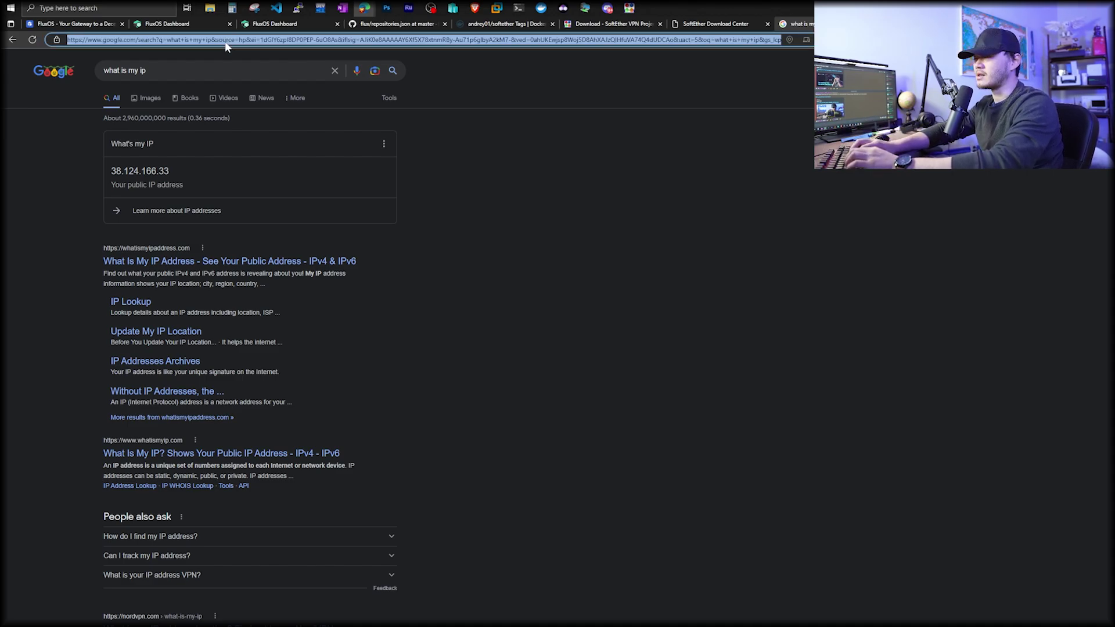
Go to fast.com to start a speed test through the VPN.
text(fast.com)
key(Return)
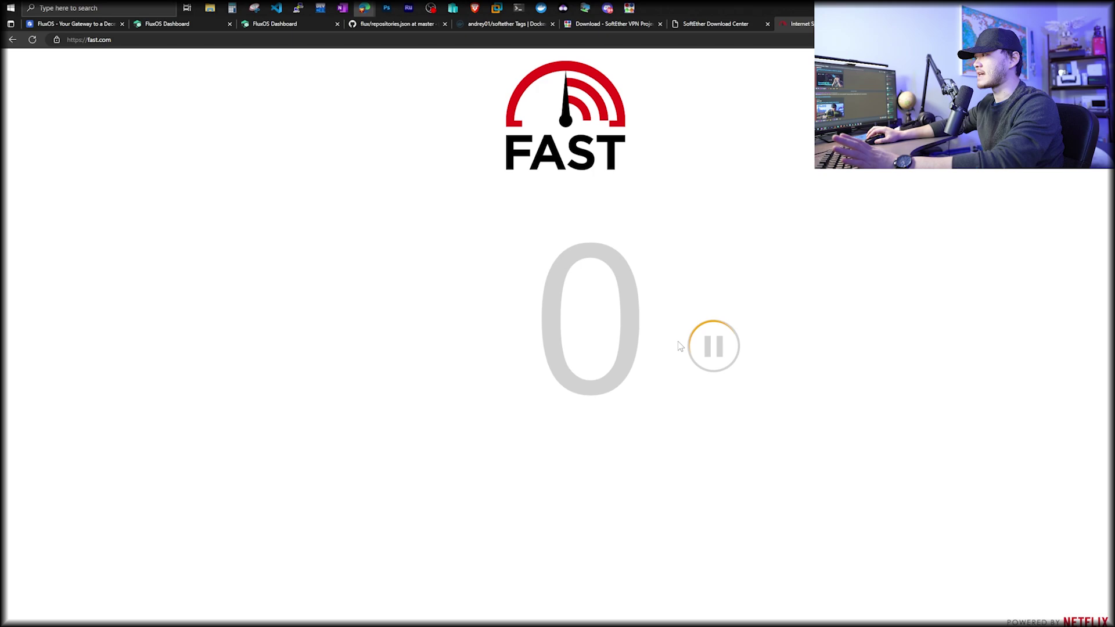